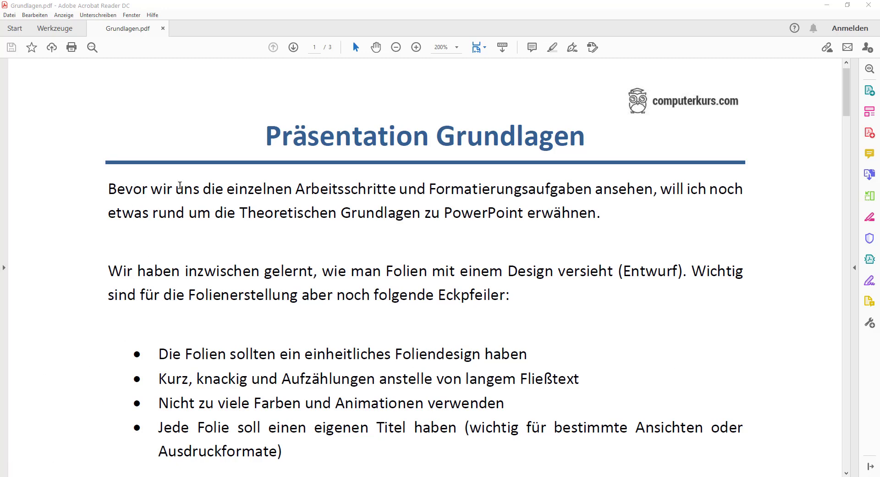
# Scroll Grundlagen.pdf down to the PowerPoint saving section with the .pptx and .ppsx bullets
pyautogui.scroll(-3, 628, 243)
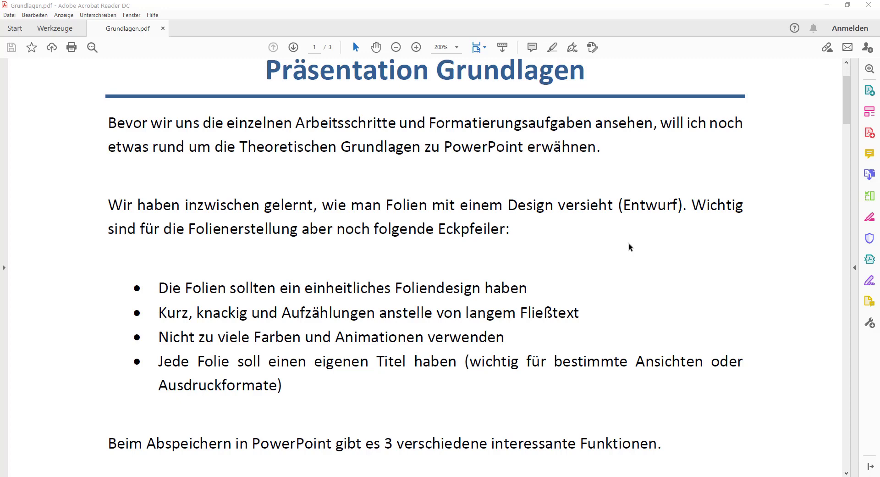
pyautogui.scroll(-3, 628, 247)
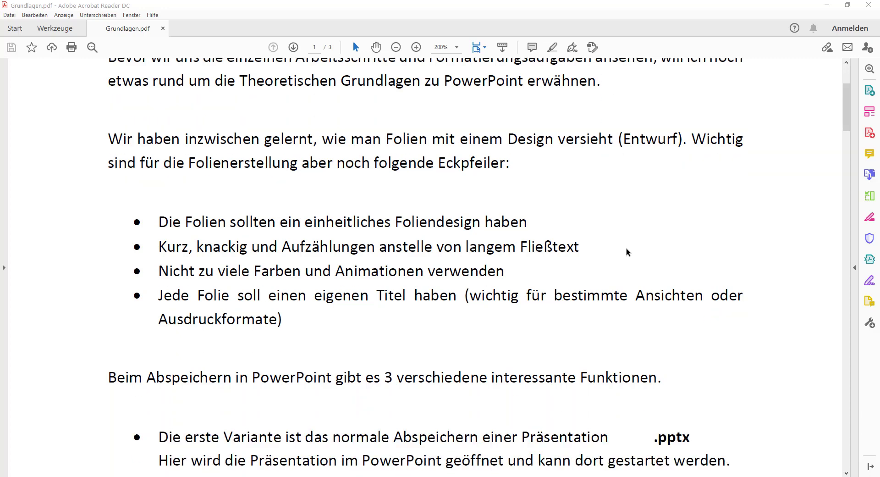
pyautogui.scroll(-2, 627, 253)
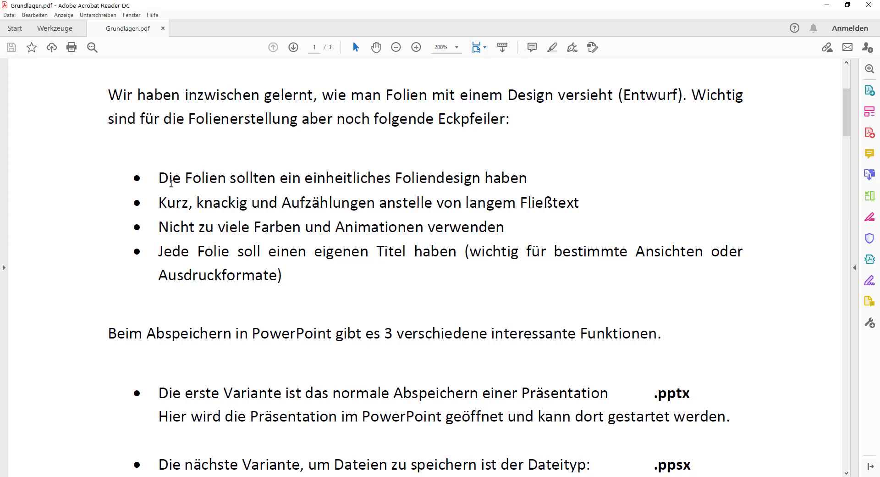
pyautogui.moveTo(165, 179); pyautogui.dragTo(518, 185)
pyautogui.click(541, 180)
# Scroll further until the full .ppsx explanation and the .jpg export bullet are visible
pyautogui.scroll(-3, 615, 318)
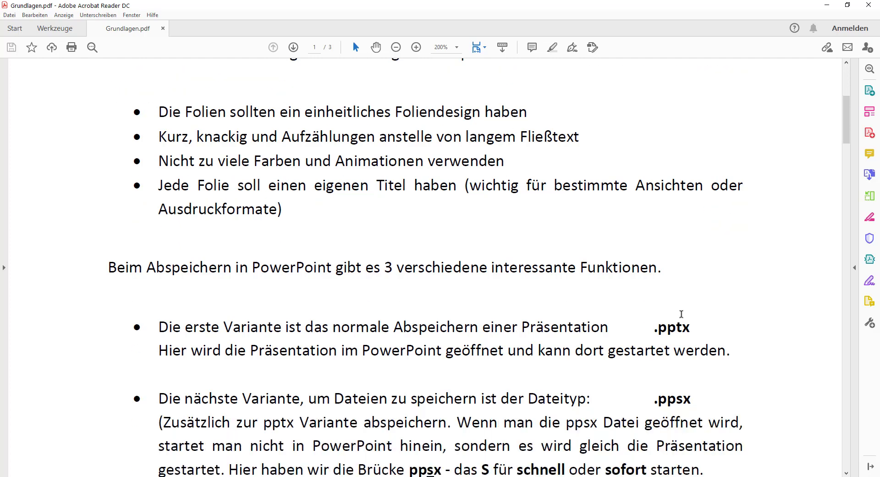
pyautogui.scroll(-3, 681, 314)
pyautogui.scroll(-3, 688, 312)
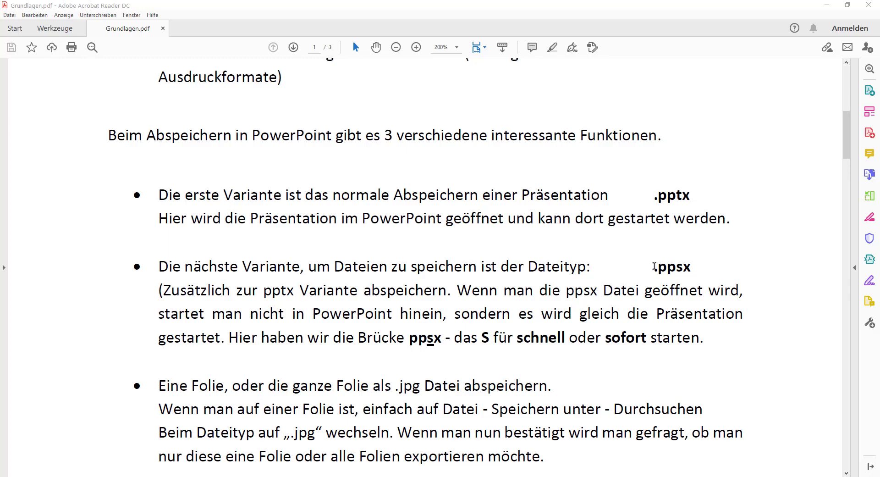
pyautogui.click(654, 267)
pyautogui.moveTo(655, 267); pyautogui.dragTo(692, 267)
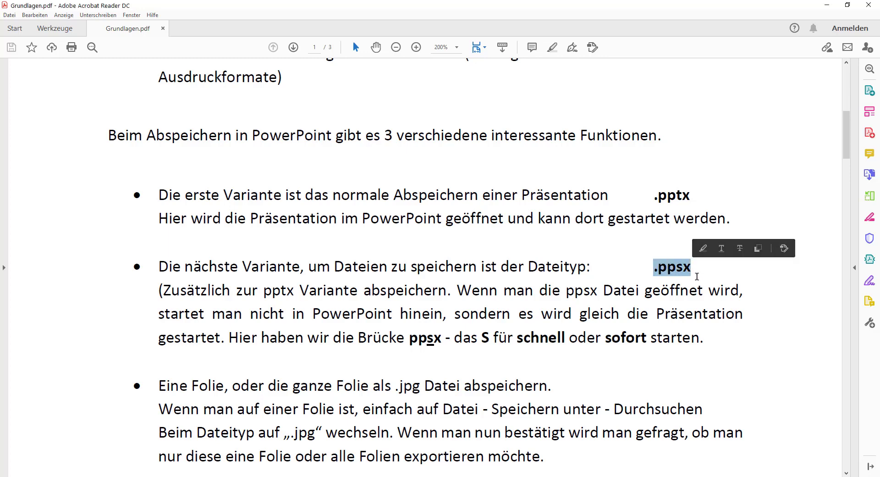
pyautogui.click(695, 276)
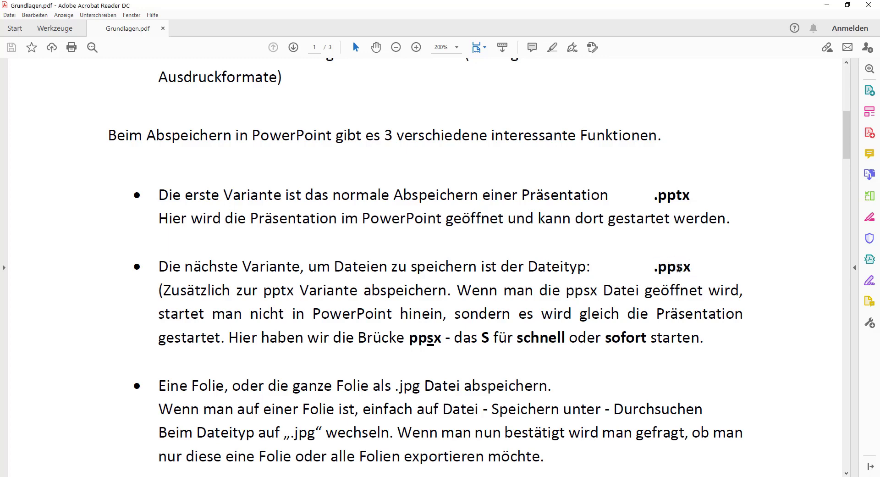
pyautogui.moveTo(676, 267); pyautogui.dragTo(683, 271)
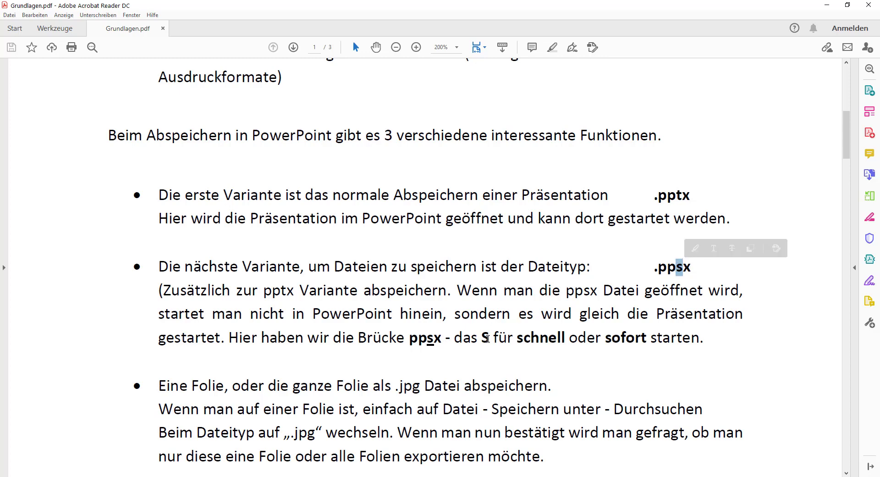
pyautogui.moveTo(523, 340); pyautogui.dragTo(531, 339)
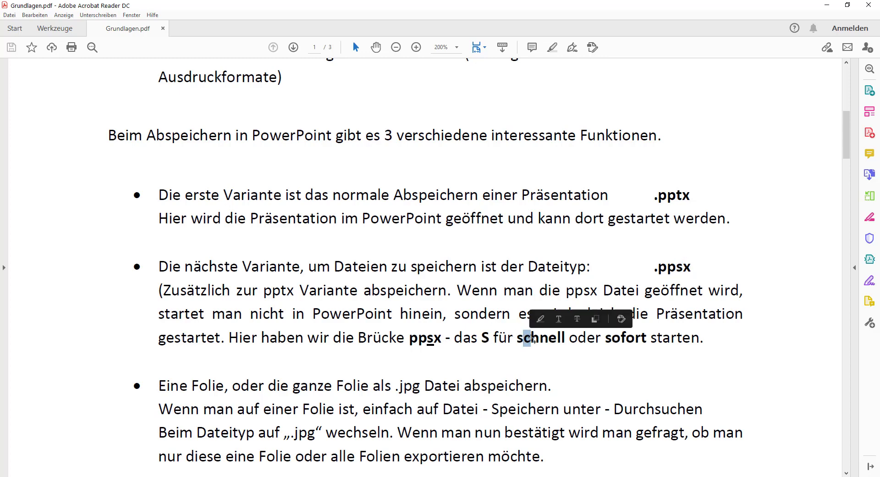
pyautogui.moveTo(608, 338); pyautogui.dragTo(624, 339)
pyautogui.click(676, 342)
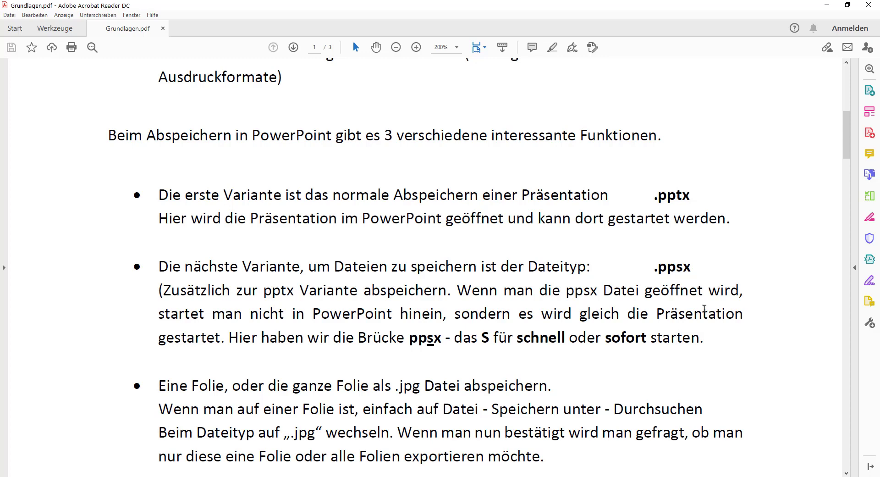
# Scroll past the export dialog image and briefly highlight '.jpg Datei abspeichern'
pyautogui.scroll(-1, 596, 293)
pyautogui.scroll(-2, 596, 294)
pyautogui.scroll(-5, 599, 274)
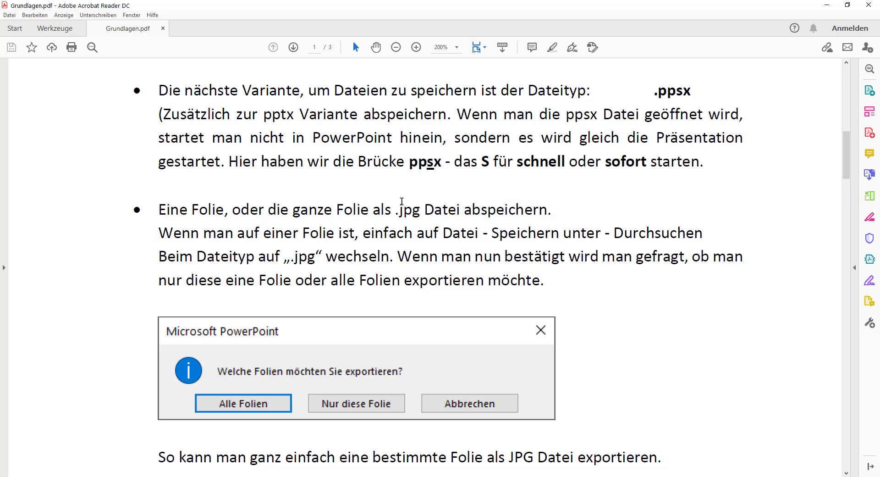
pyautogui.moveTo(395, 209); pyautogui.dragTo(548, 210)
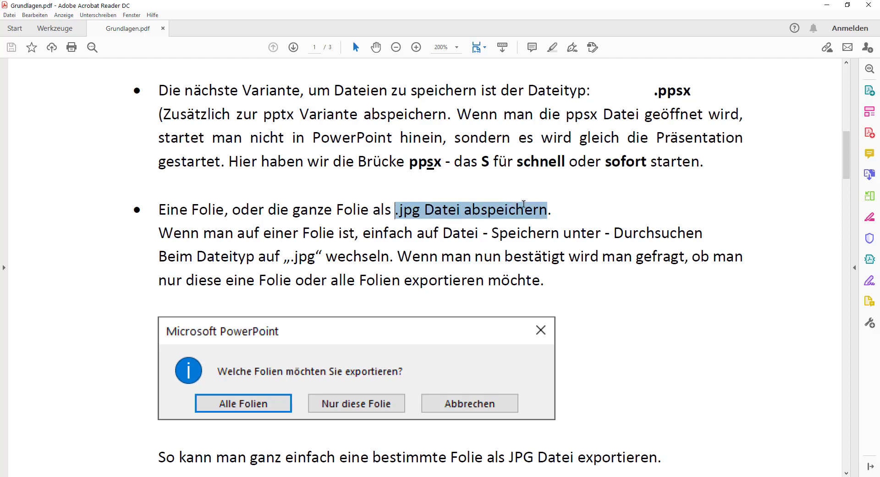
pyautogui.click(603, 220)
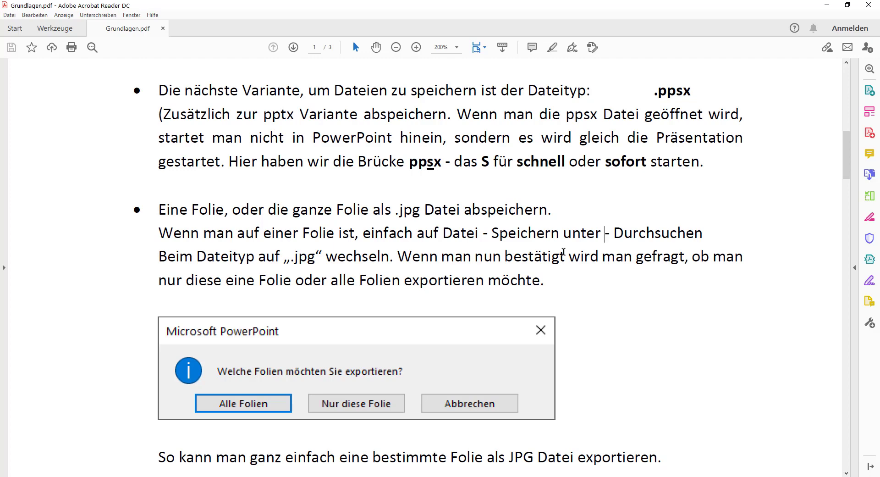
# Scroll on to page 2 where the overview of views begins with Normalansicht
pyautogui.scroll(-4, 452, 248)
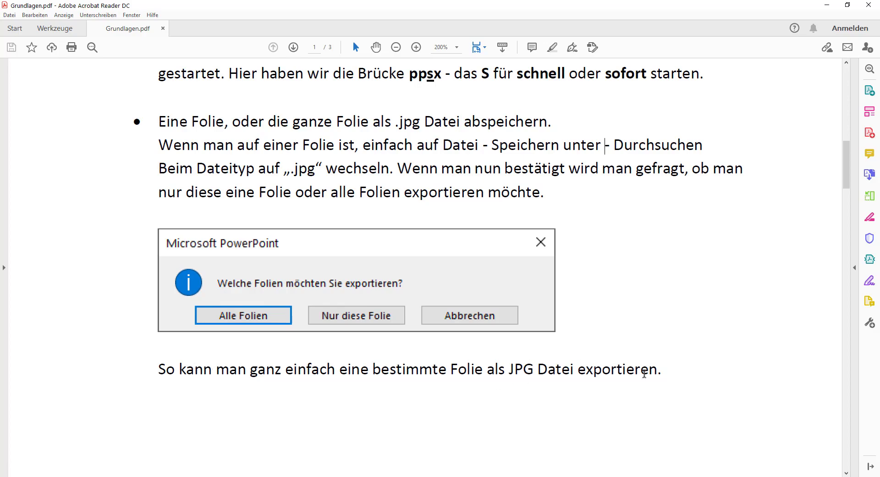
pyautogui.scroll(-3, 619, 353)
pyautogui.scroll(-7, 614, 326)
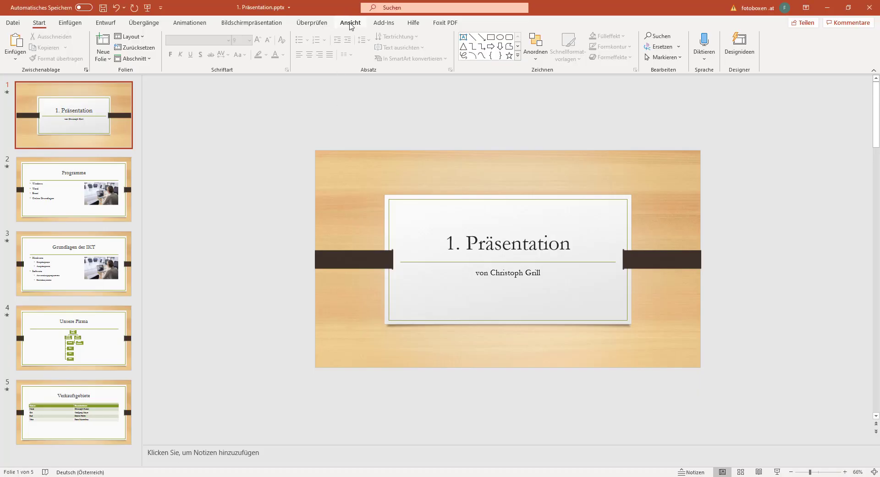
pyautogui.click(350, 24)
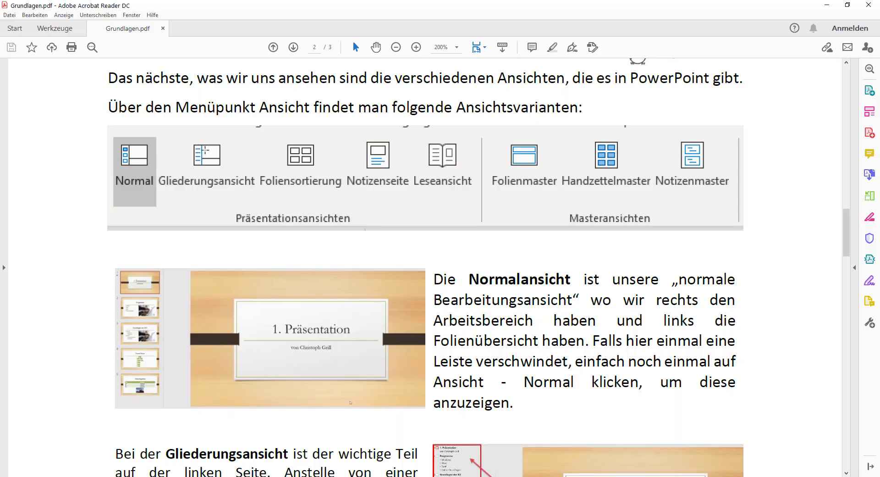
pyautogui.scroll(-1, 529, 207)
pyautogui.scroll(-5, 529, 208)
pyautogui.scroll(-10, 537, 239)
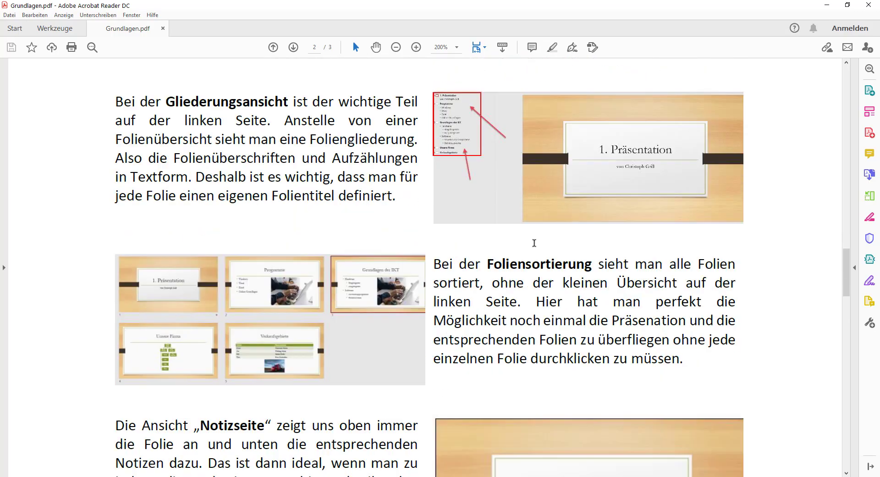
pyautogui.scroll(-7, 542, 270)
pyautogui.scroll(15, 542, 269)
pyautogui.scroll(3, 544, 268)
pyautogui.scroll(5, 481, 253)
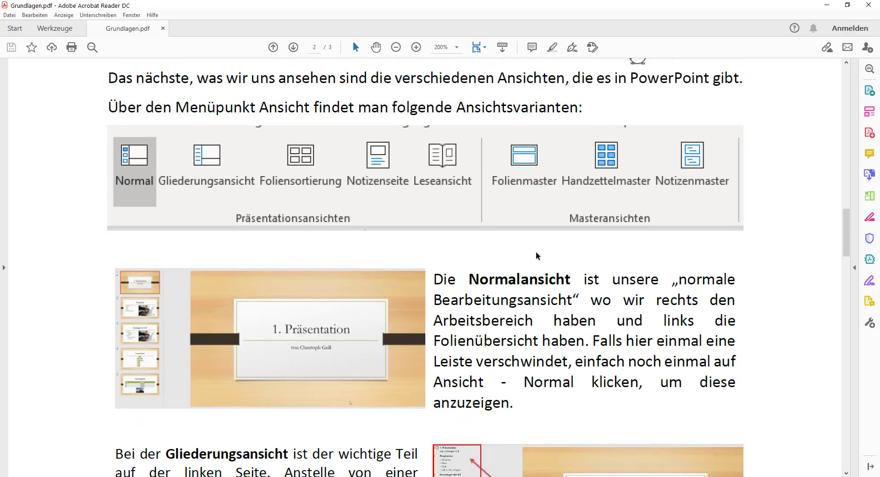
pyautogui.scroll(-5, 481, 254)
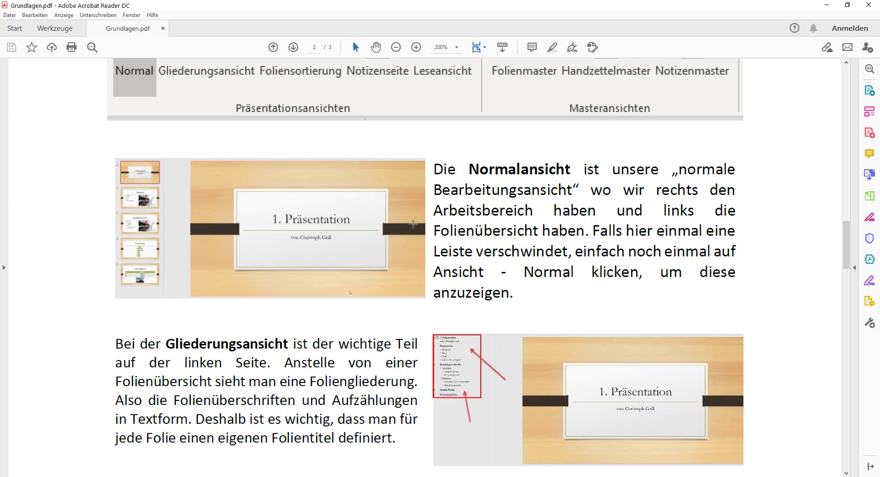
pyautogui.scroll(-1, 351, 225)
pyautogui.scroll(-4, 351, 225)
pyautogui.scroll(-2, 350, 225)
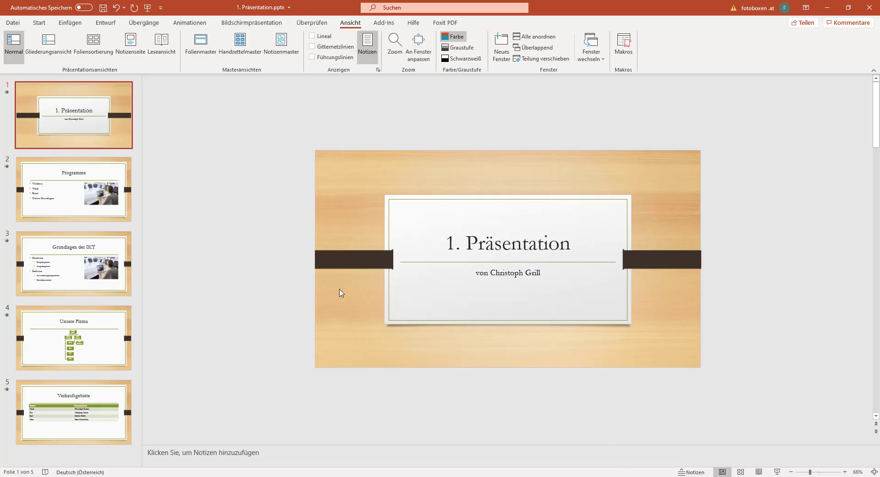
# Select the Grundlagen der IKT slide and switch the deck to Gliederungsansicht
pyautogui.click(85, 243)
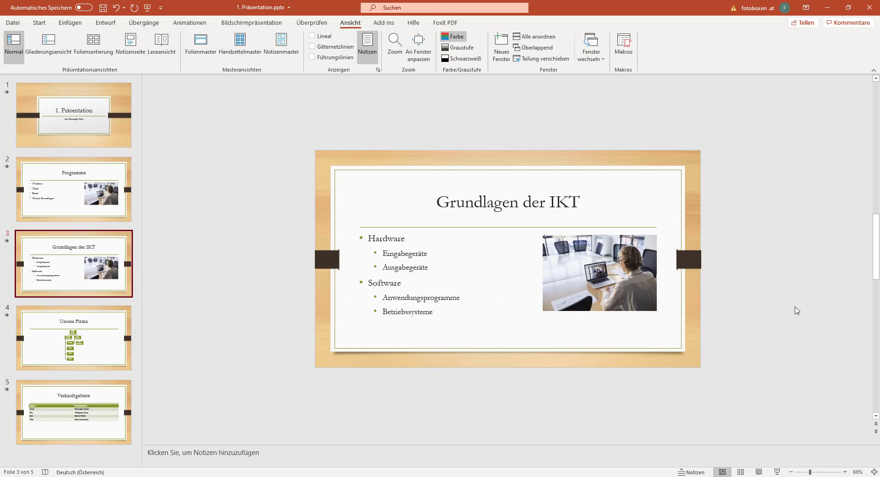
pyautogui.keyDown('ctrl'); pyautogui.scroll(4, 802, 300); pyautogui.keyUp('ctrl')
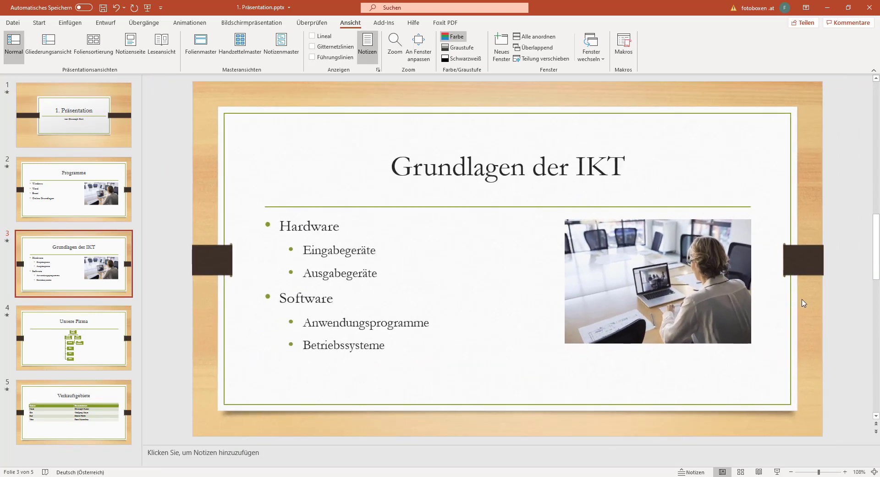
pyautogui.click(61, 61)
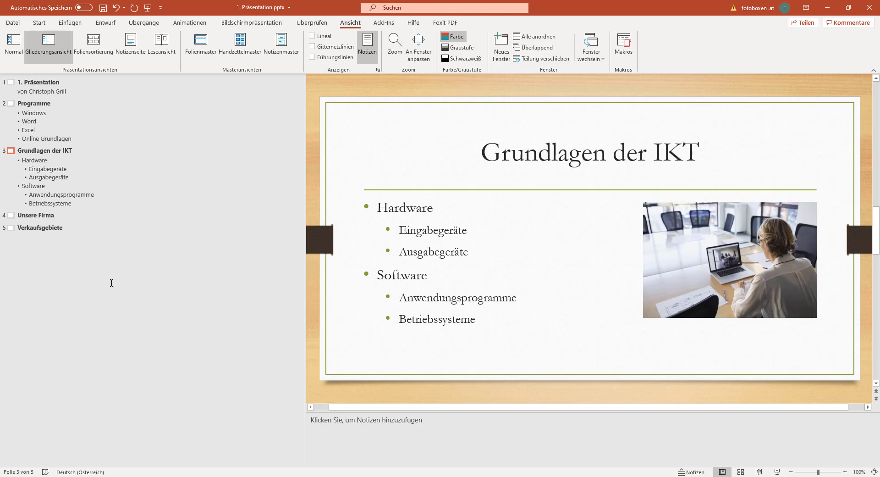
# In the outline, promote the Software line to a new slide 4 using Listenebene verringern
pyautogui.click(46, 23)
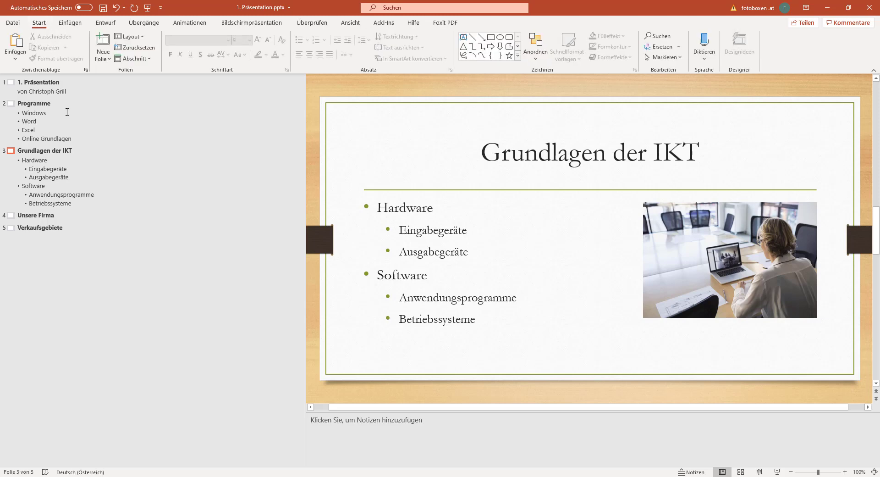
pyautogui.click(32, 186)
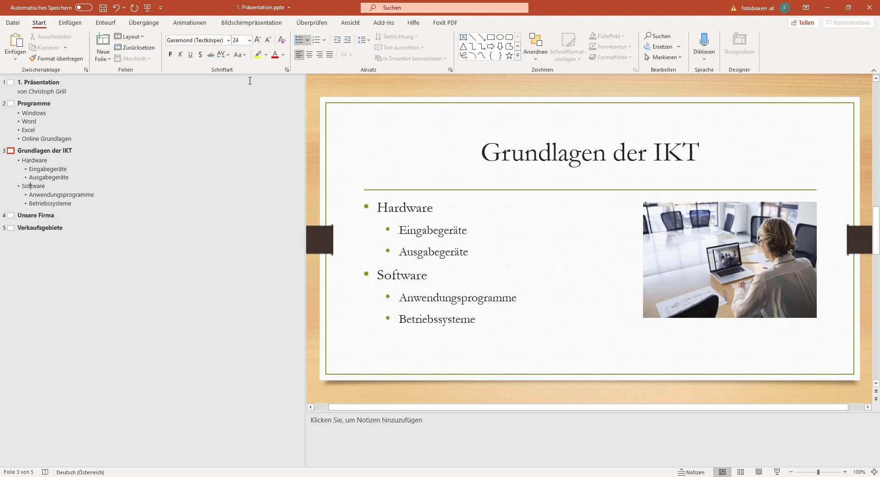
pyautogui.click(350, 23)
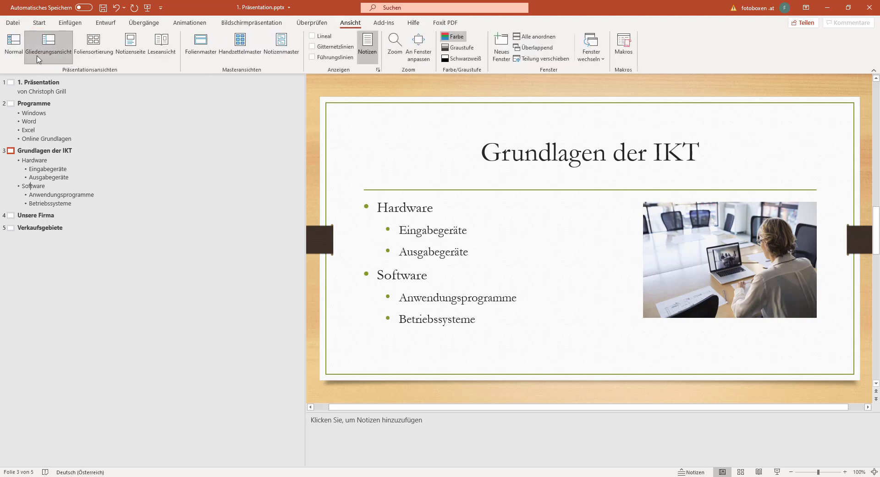
pyautogui.click(14, 46)
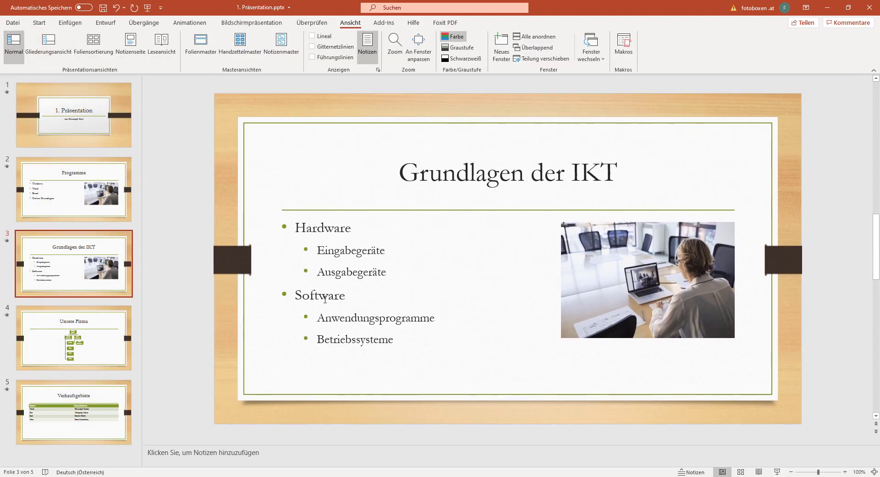
pyautogui.click(40, 24)
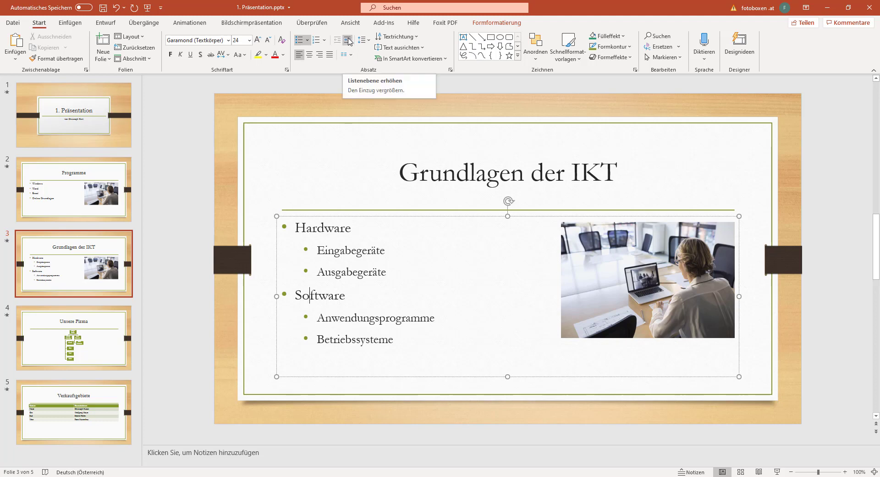
pyautogui.click(350, 22)
pyautogui.click(42, 44)
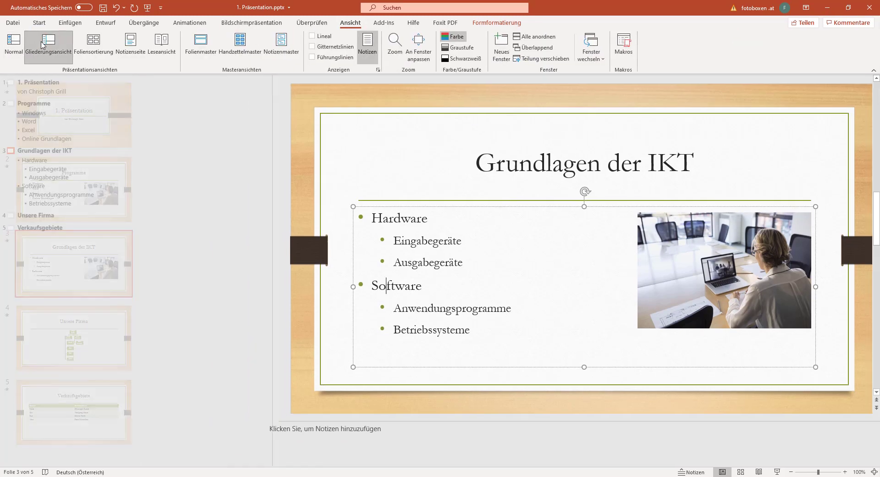
pyautogui.click(29, 186)
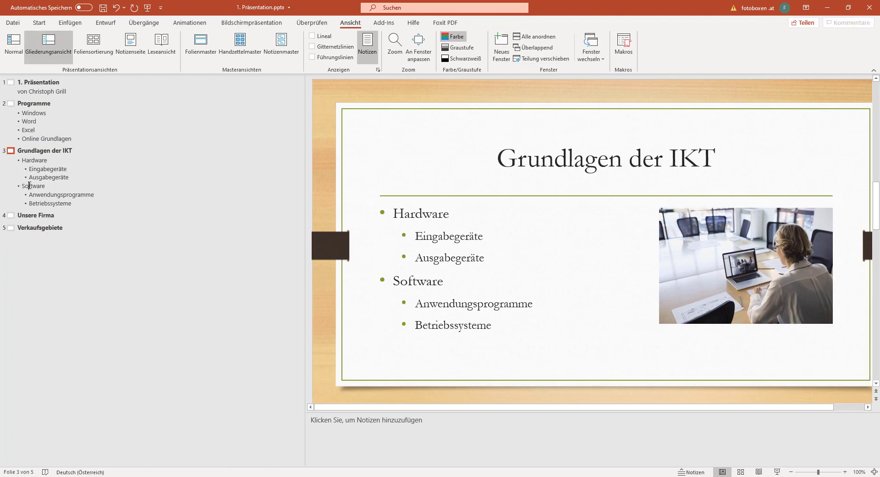
pyautogui.doubleClick(29, 186)
pyautogui.click(41, 23)
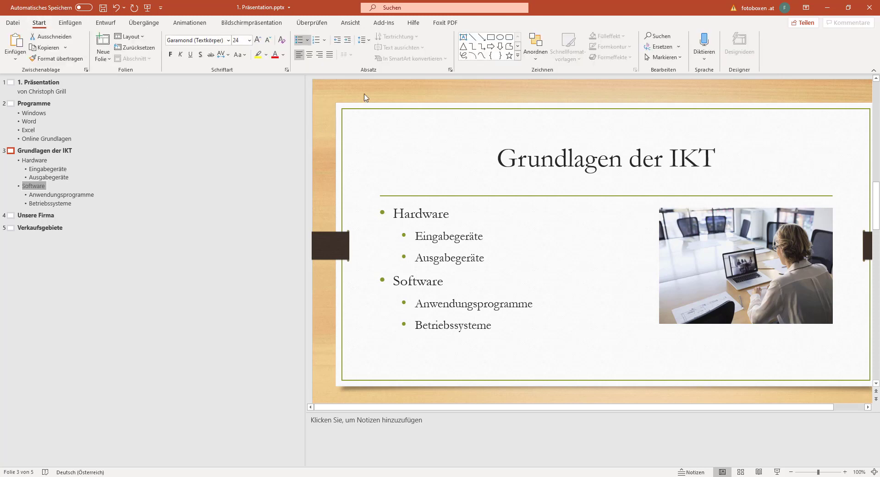
pyautogui.click(338, 41)
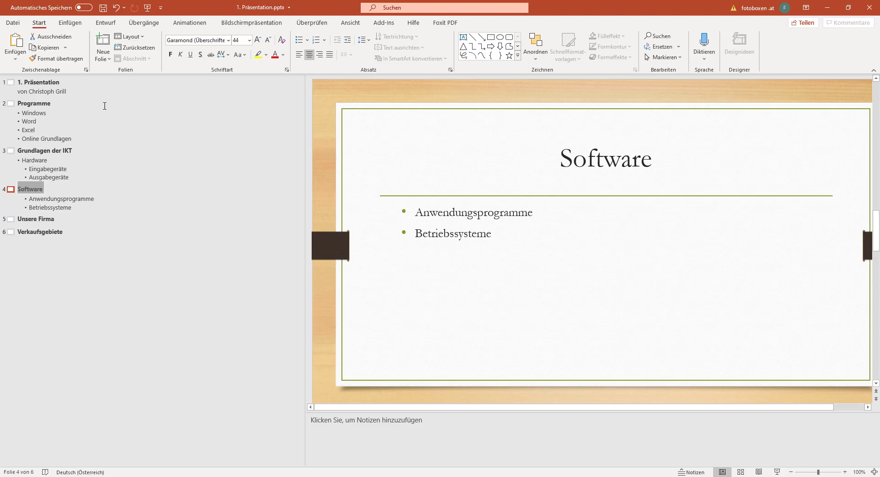
# Return to Normal view with thumbnails scrolled to the top, then Alt+Tab to Grundlagen.pdf
pyautogui.click(350, 22)
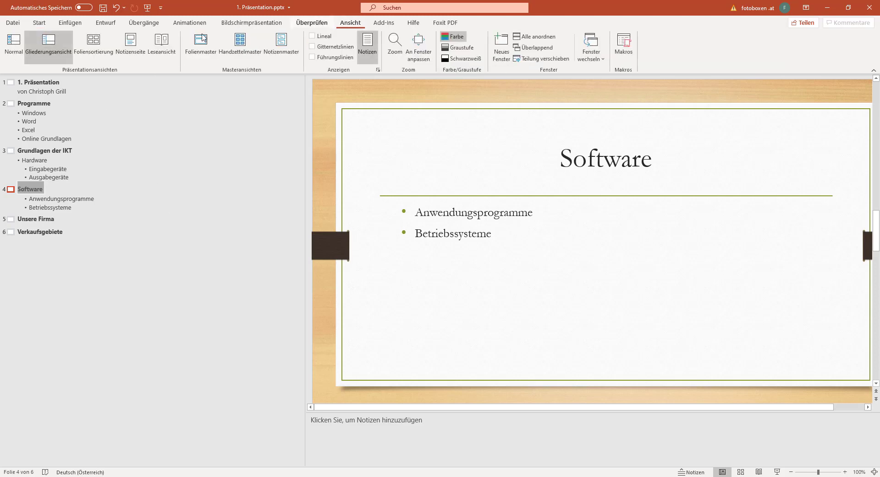
pyautogui.click(14, 46)
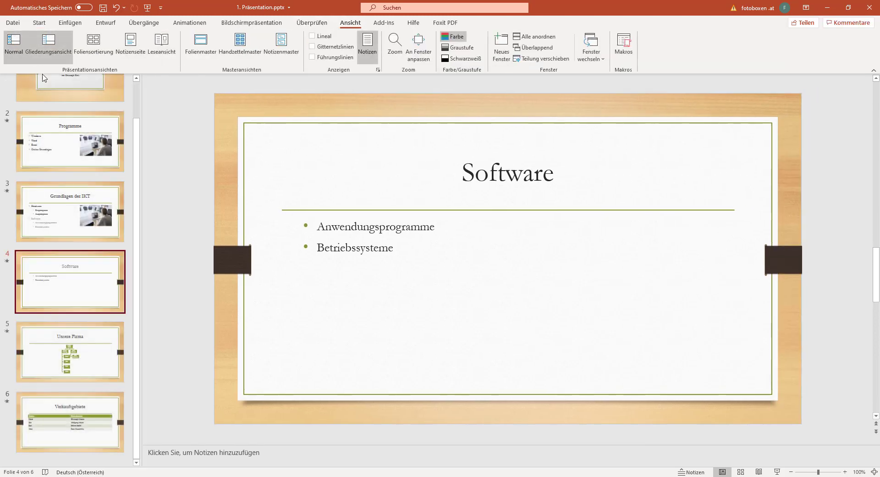
pyautogui.scroll(2, 94, 242)
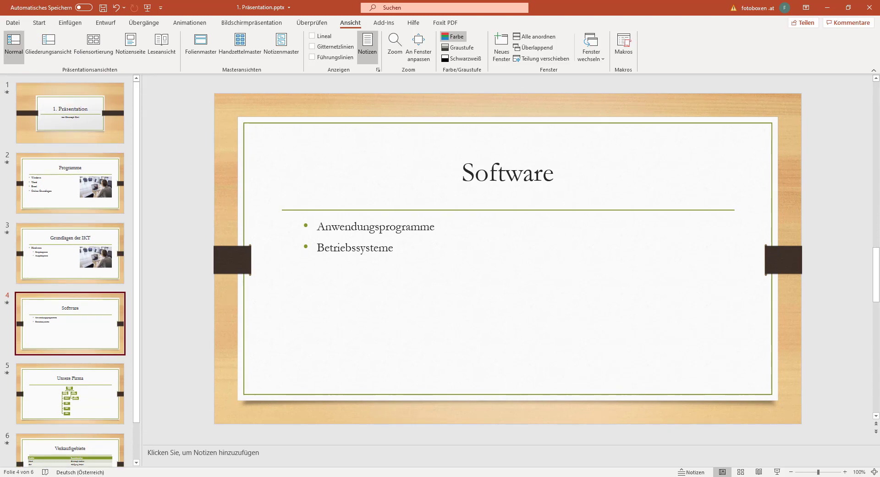
pyautogui.hotkey('alt', 'Tab')
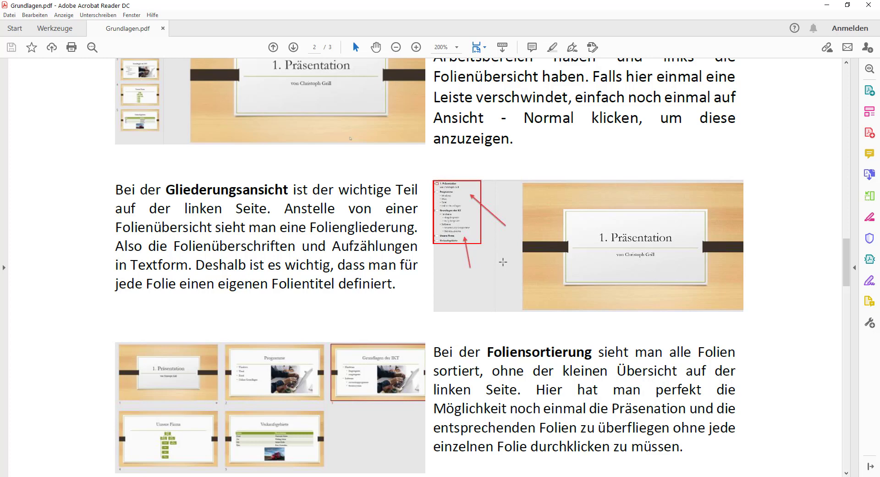
# Scroll the PDF to the Foliensortierung and Notizseite sections, then return to PowerPoint
pyautogui.scroll(-1, 503, 262)
pyautogui.scroll(-2, 503, 262)
pyautogui.scroll(-2, 480, 178)
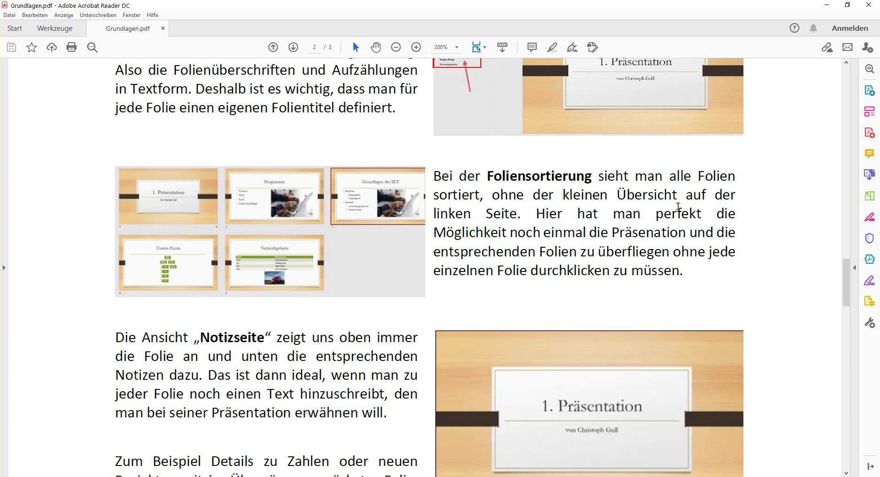
pyautogui.click(628, 476)
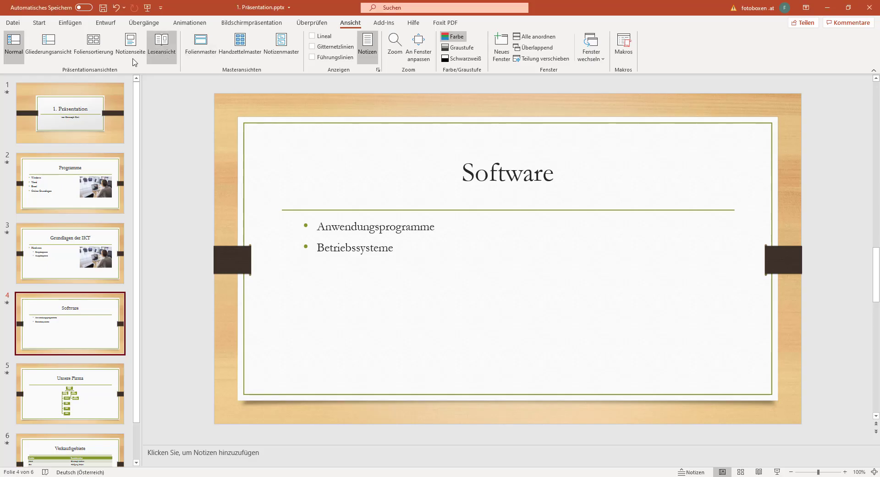
# Switch to Foliensortierung and zoom the slide thumbnails to 150%
pyautogui.click(93, 45)
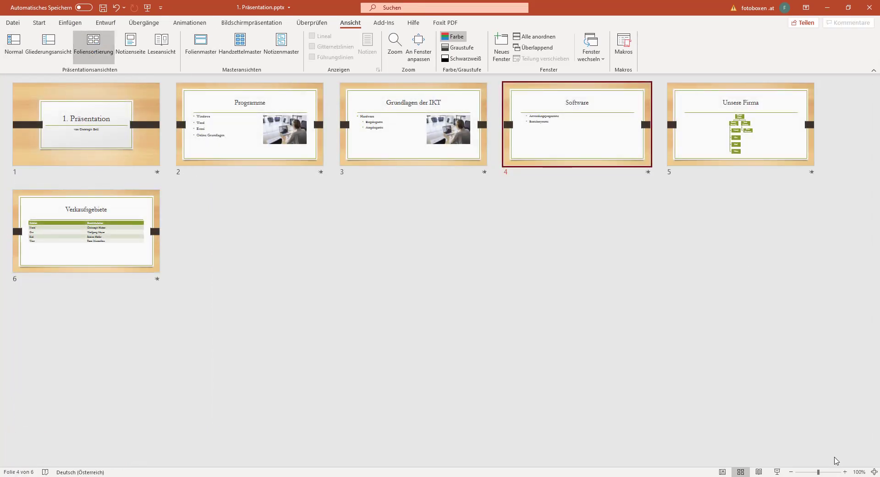
pyautogui.click(845, 472)
pyautogui.click(845, 472)
pyautogui.click(845, 471)
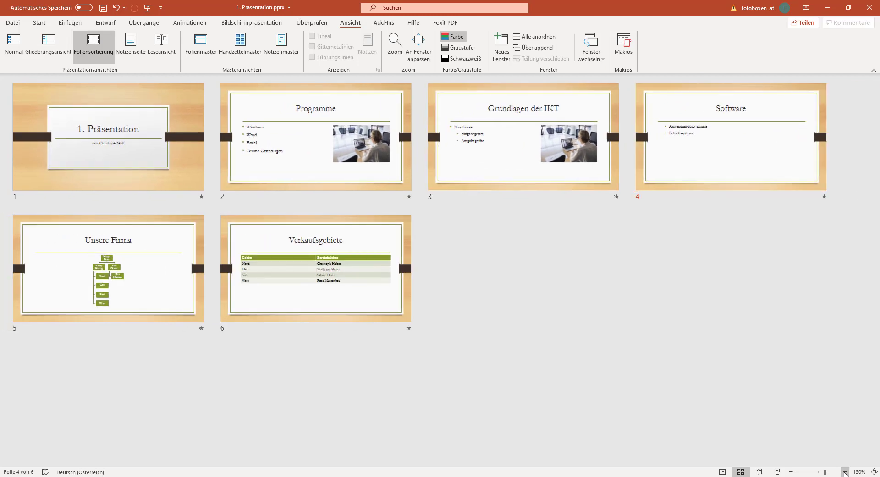
pyautogui.click(845, 472)
pyautogui.click(845, 472)
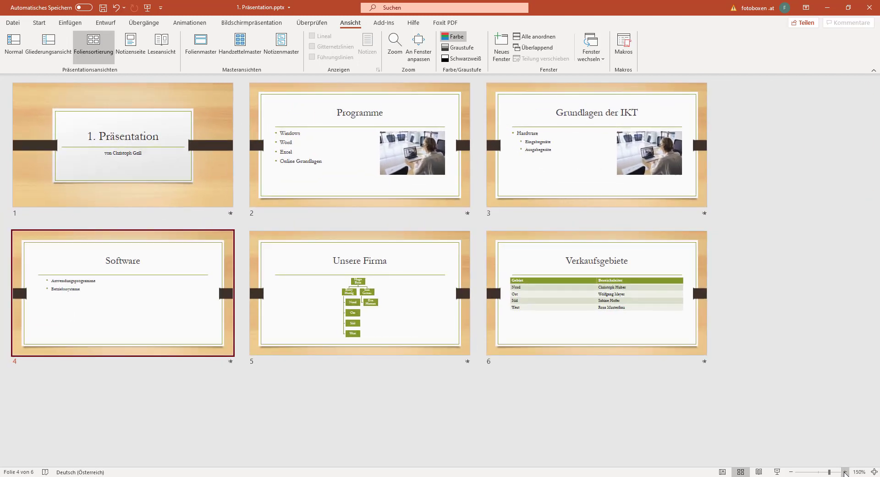
pyautogui.click(790, 297)
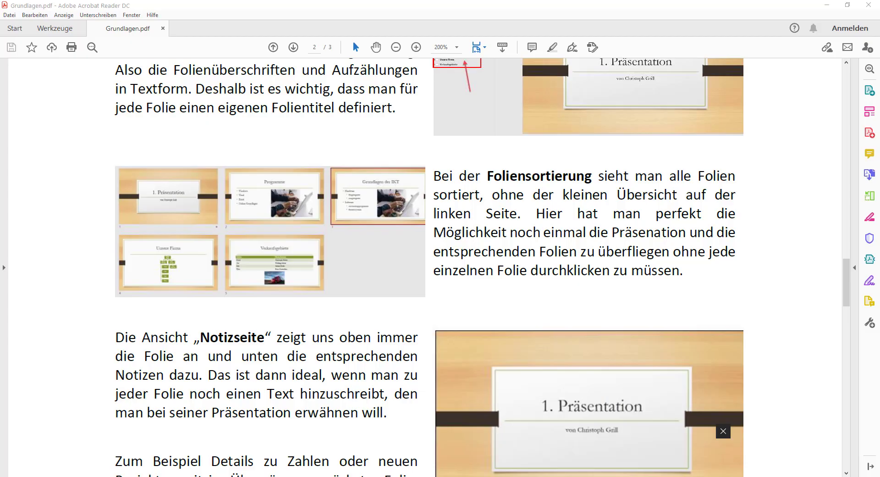
# Scroll Grundlagen.pdf to page 3's Folienmaster section, marking phrases about the title slide
pyautogui.scroll(-1, 249, 293)
pyautogui.scroll(-5, 142, 202)
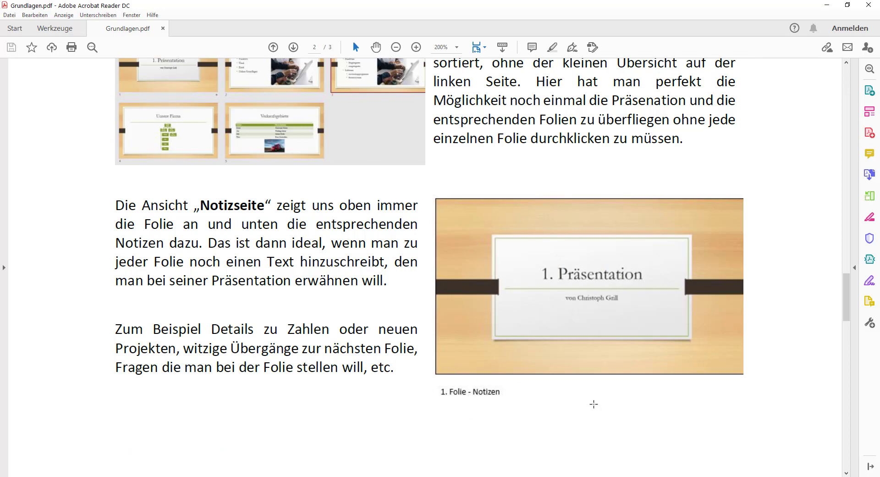
pyautogui.scroll(-3, 566, 375)
pyautogui.scroll(-5, 556, 362)
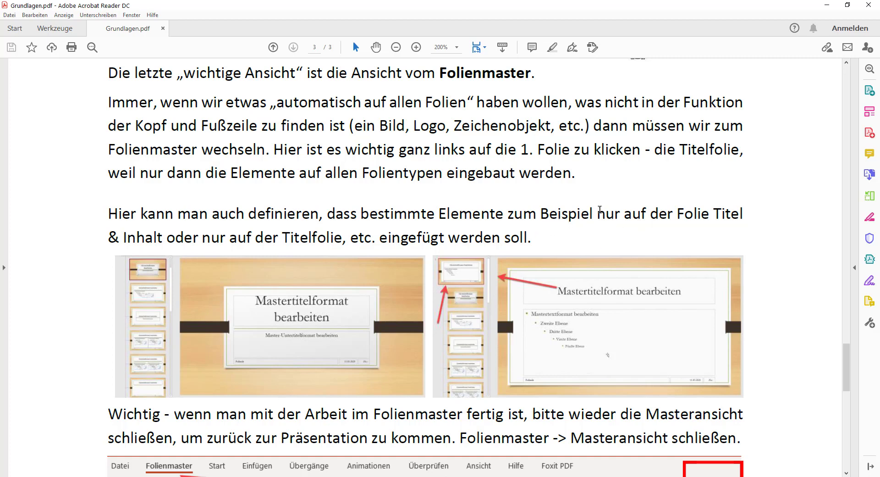
pyautogui.moveTo(596, 213); pyautogui.dragTo(674, 214)
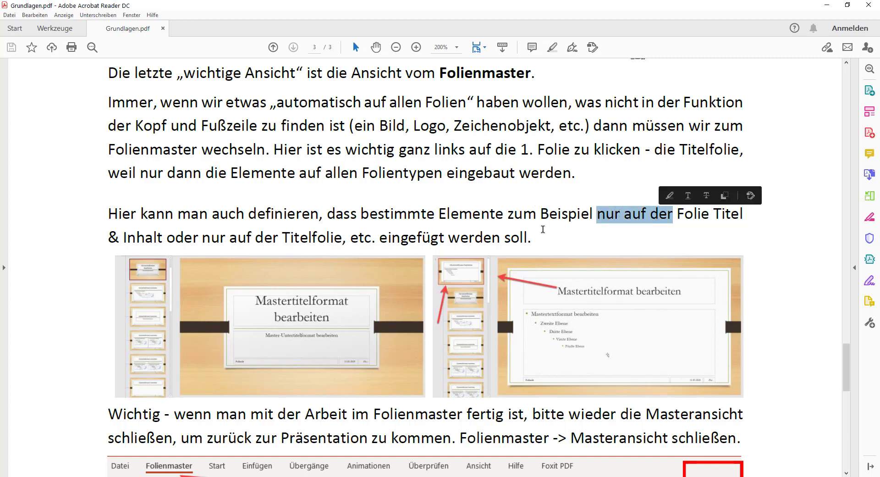
pyautogui.click(541, 215)
pyautogui.moveTo(202, 237); pyautogui.dragTo(299, 239)
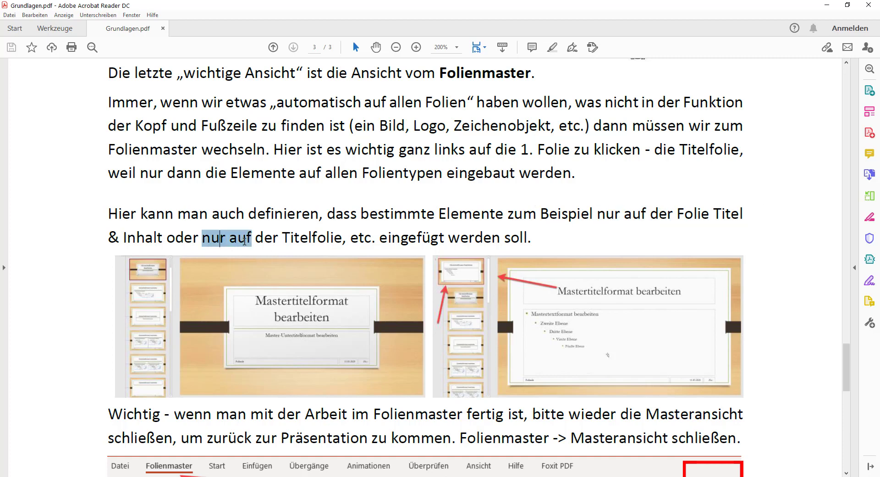
pyautogui.click(298, 238)
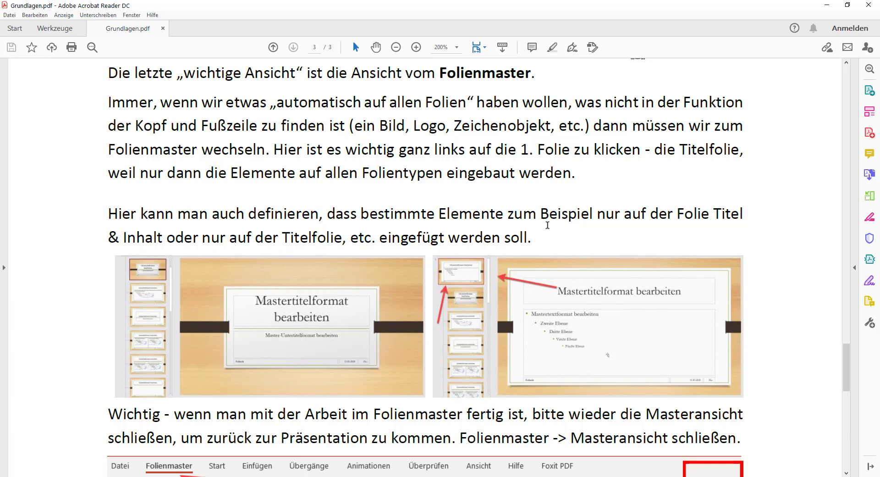
pyautogui.scroll(-1, 561, 232)
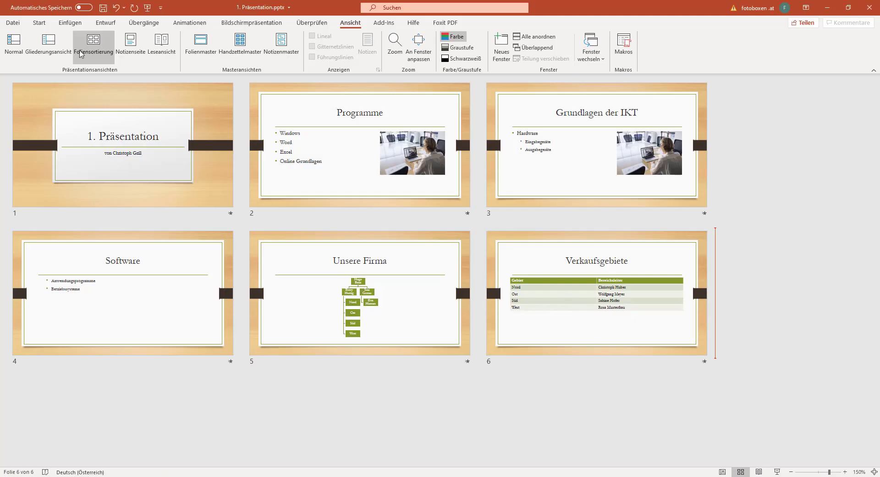
# From Normal view on slide 1, open Folienmaster and select the top master slide
pyautogui.click(14, 46)
pyautogui.scroll(5, 83, 94)
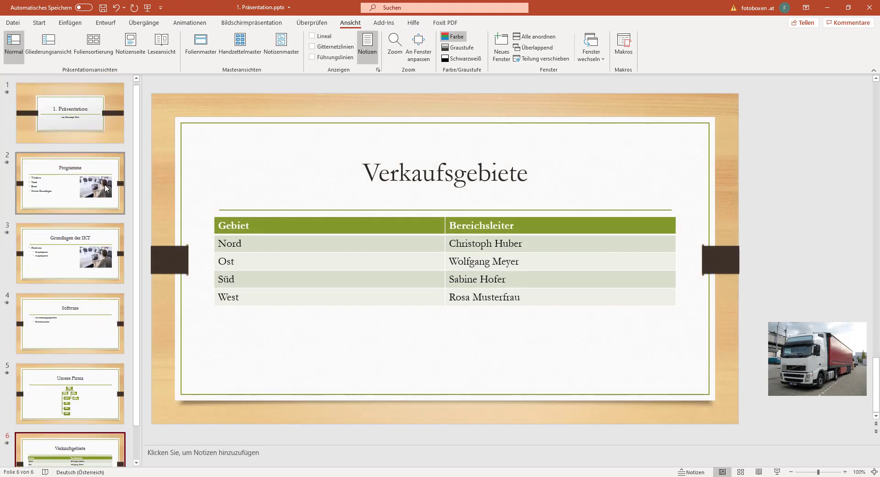
pyautogui.click(83, 94)
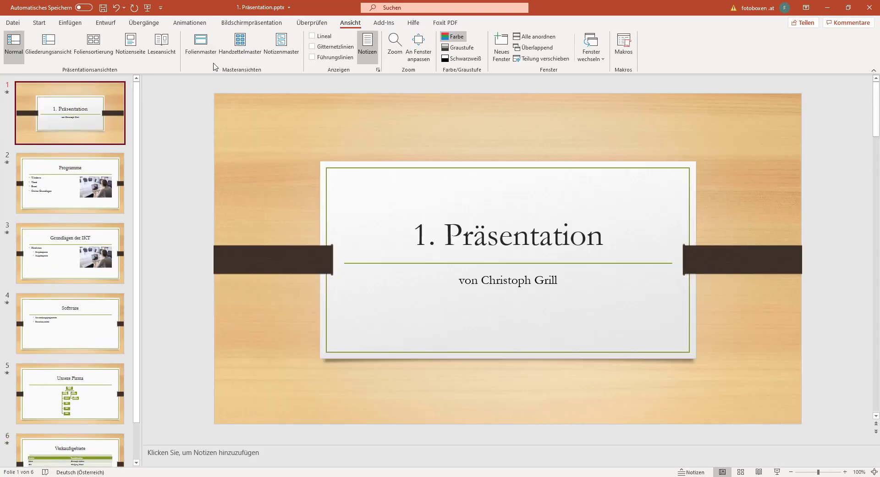
pyautogui.click(202, 52)
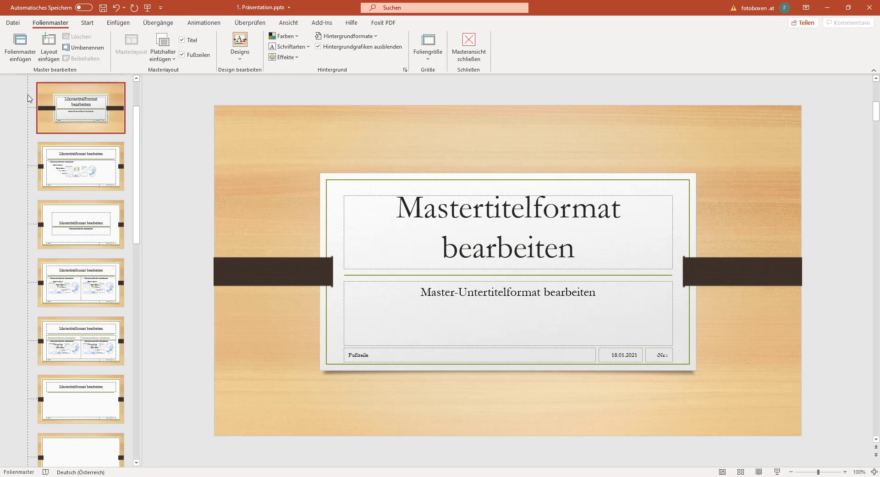
pyautogui.press('Up')
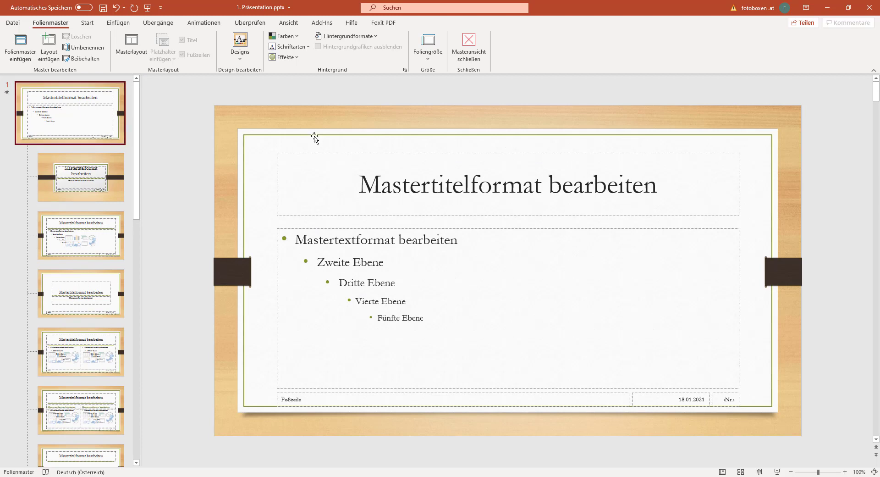
# Draw a Smiley shape from Einfügen > Formen in the master's top-right corner
pyautogui.click(118, 23)
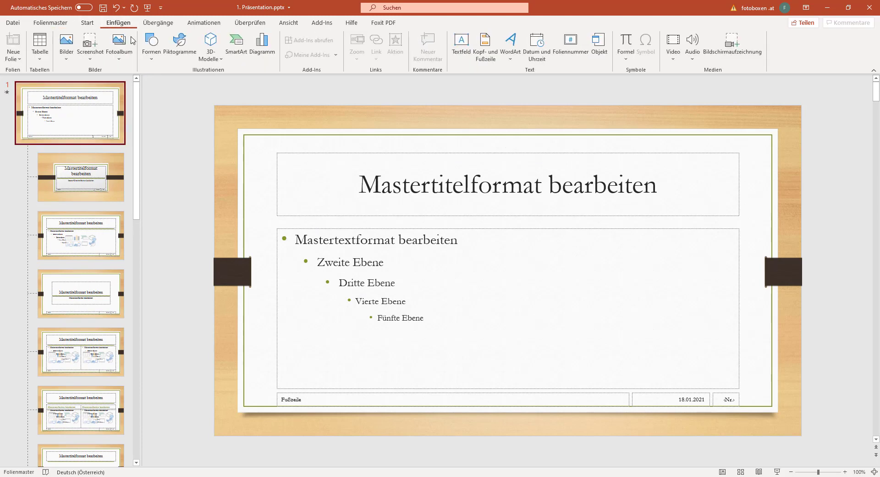
pyautogui.click(152, 46)
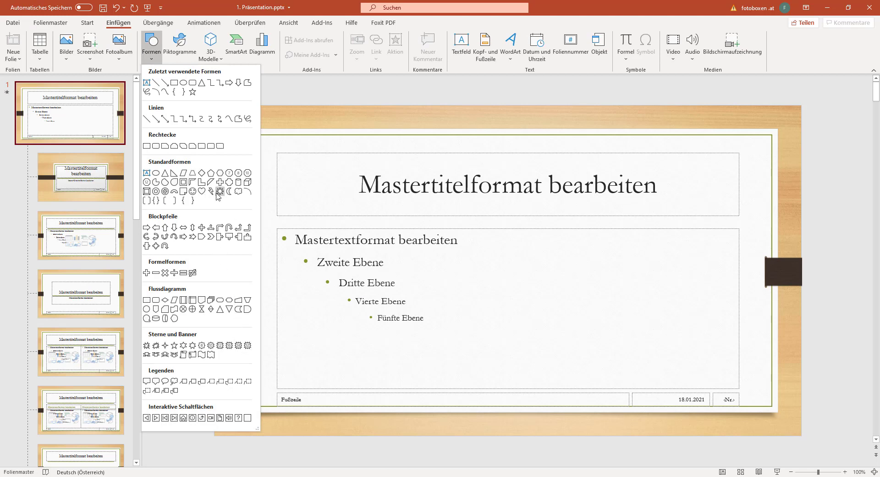
pyautogui.click(192, 191)
pyautogui.moveTo(739, 116)
pyautogui.mouseDown()
pyautogui.moveTo(777, 150)
pyautogui.moveTo(776, 128)
pyautogui.mouseUp()
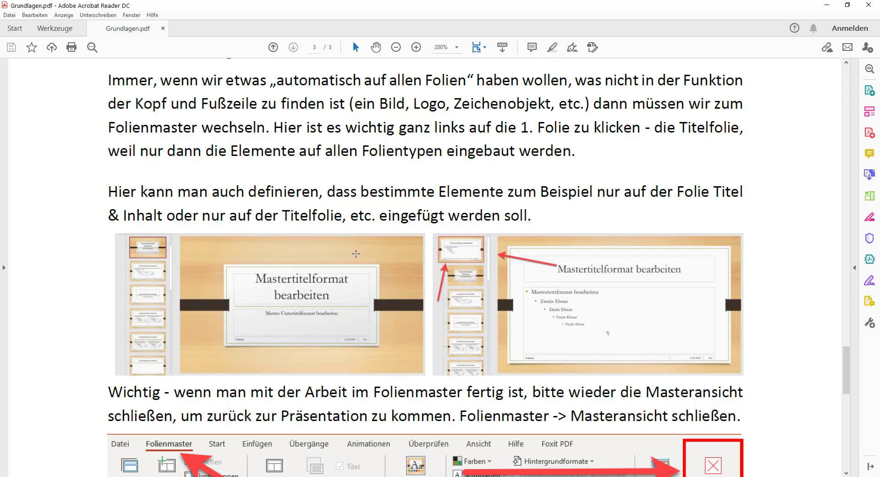
# Switch from Grundlagen.pdf back to PowerPoint's Folienmaster showing the green smiley
pyautogui.scroll(-4, 206, 223)
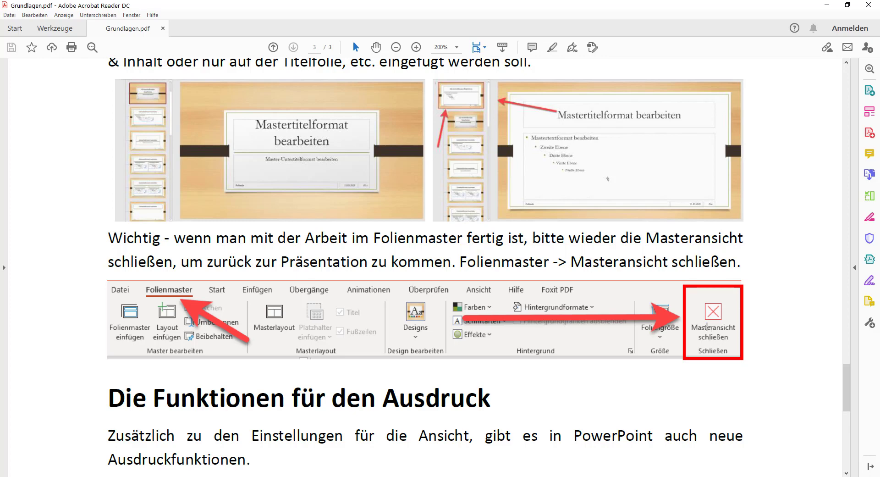
pyautogui.hotkey('alt', 'Tab')
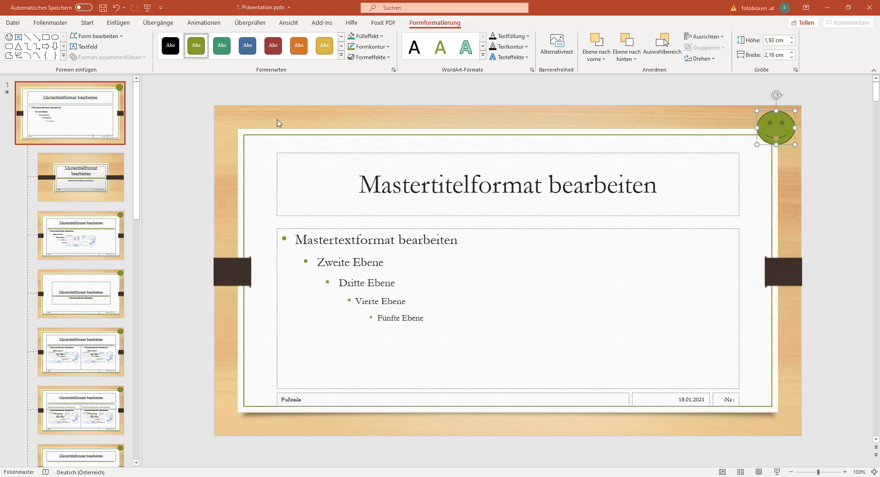
# Close the Folienmaster view and select the title slide in Normal view
pyautogui.click(50, 24)
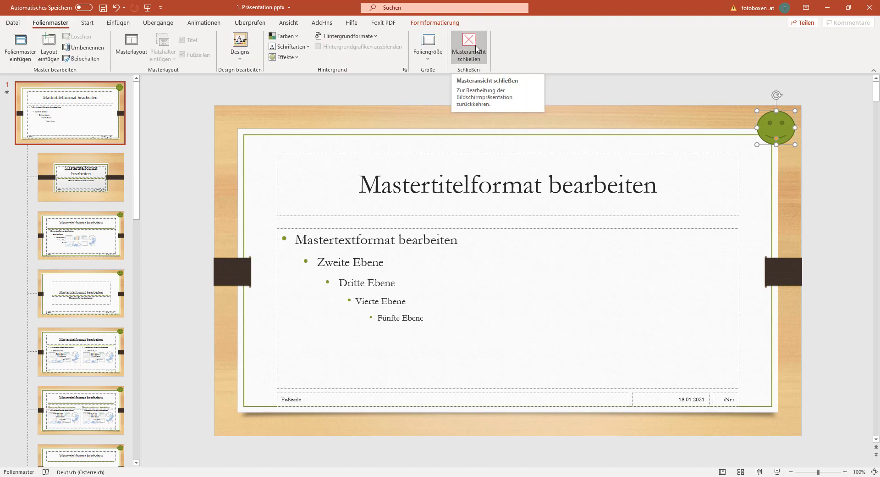
pyautogui.click(477, 49)
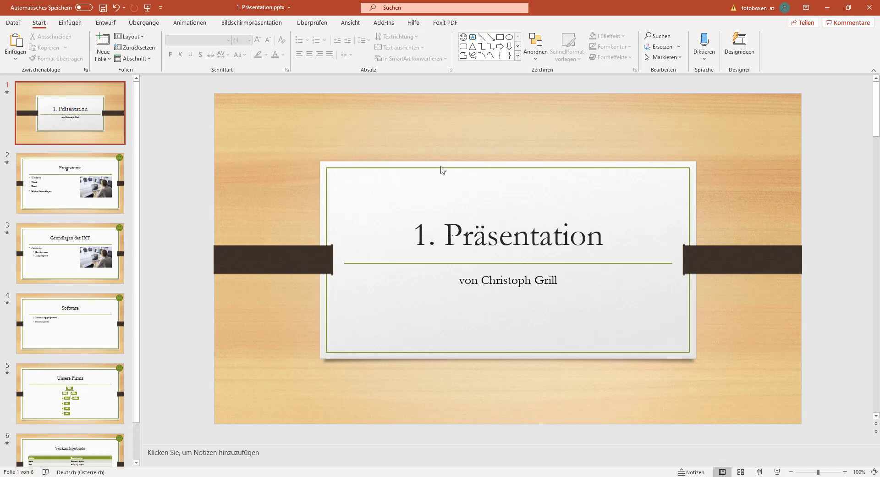
pyautogui.click(88, 127)
pyautogui.scroll(-1, 72, 310)
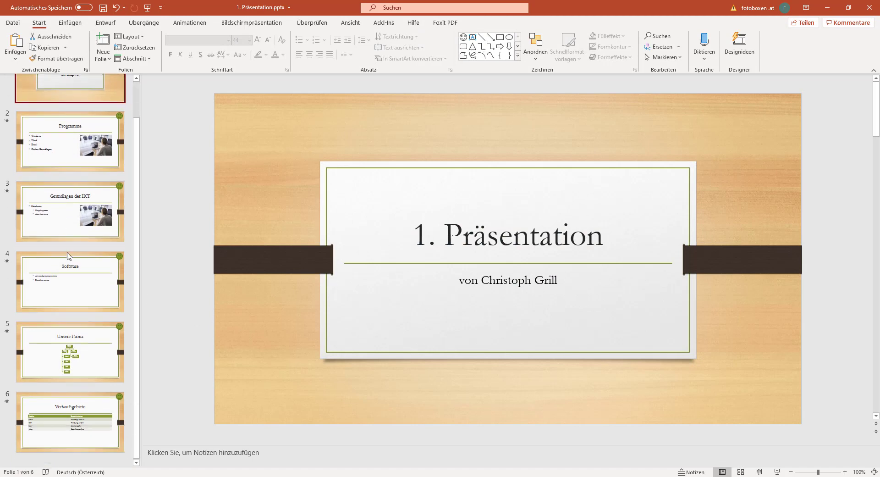
pyautogui.scroll(1, 72, 310)
# Step through the Programme slide and later slides, comparing them with the smiley-free title slide
pyautogui.click(68, 193)
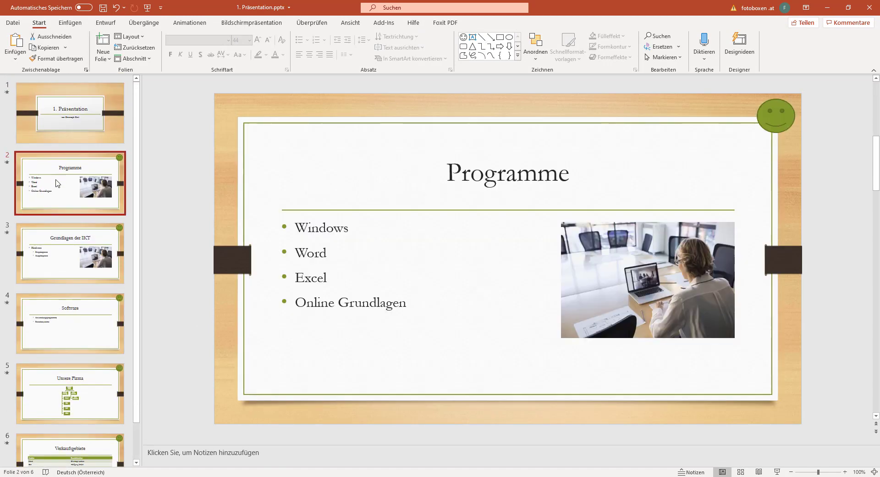
pyautogui.press('Down')
pyautogui.press('Down')
pyautogui.press('Down')
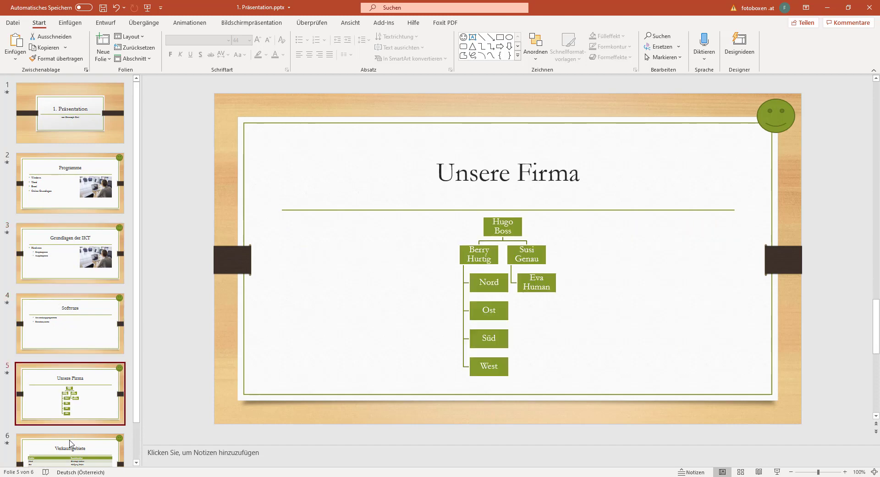
pyautogui.press('Down')
pyautogui.click(90, 98)
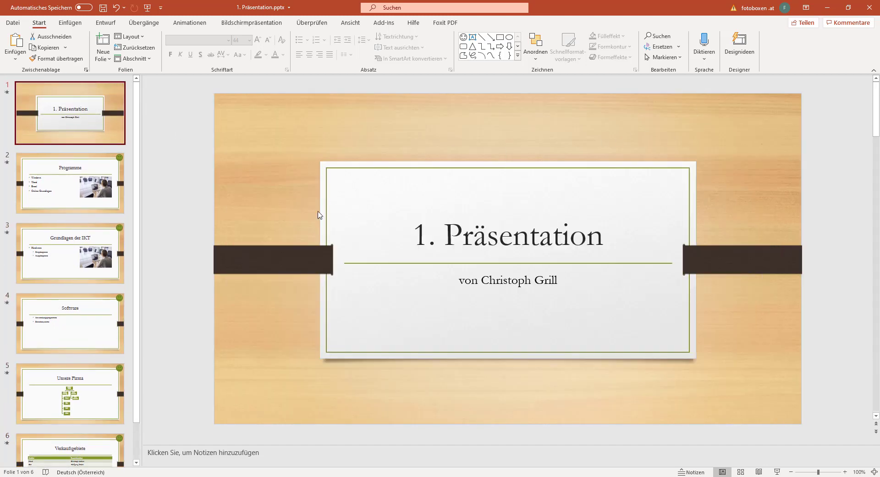
pyautogui.click(97, 204)
pyautogui.click(87, 115)
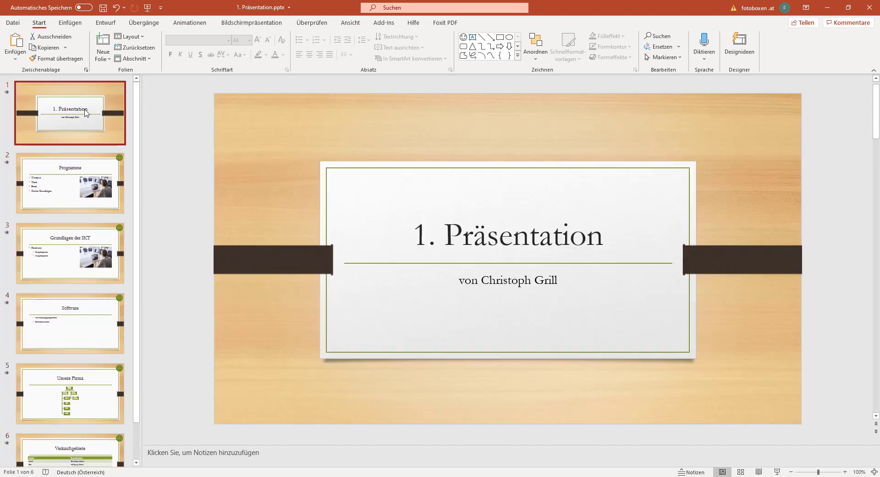
pyautogui.click(190, 24)
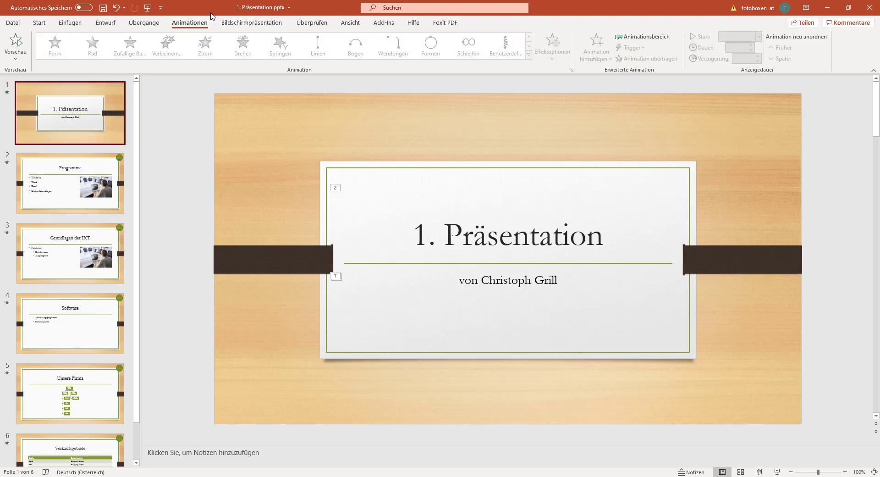
# Copy the green smiley from the slide master and paste it onto the title slide layout
pyautogui.click(356, 23)
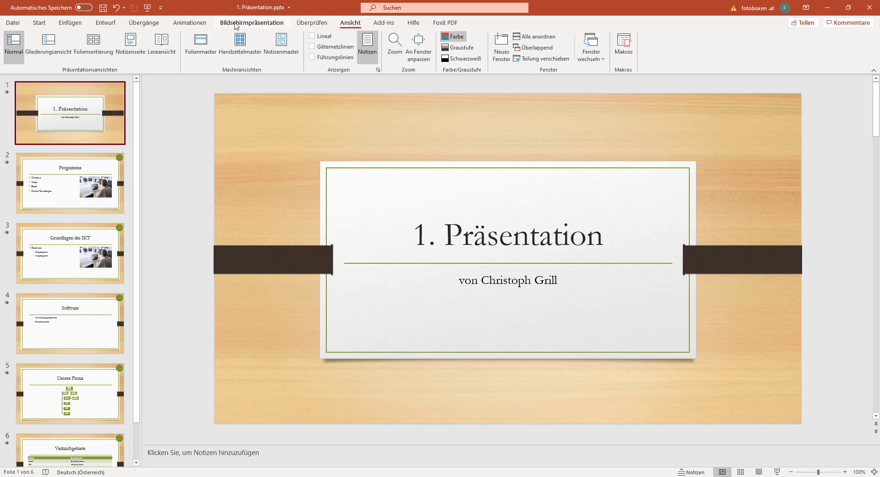
pyautogui.click(199, 44)
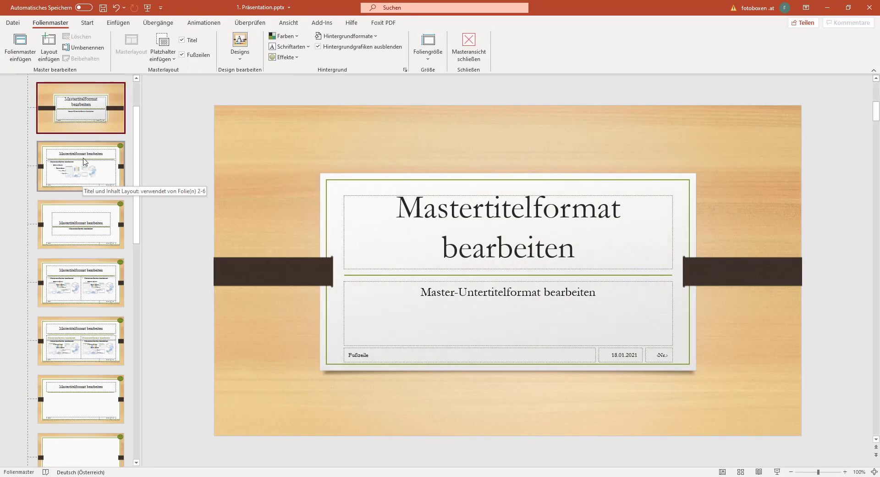
pyautogui.scroll(2, 89, 125)
pyautogui.scroll(1, 90, 125)
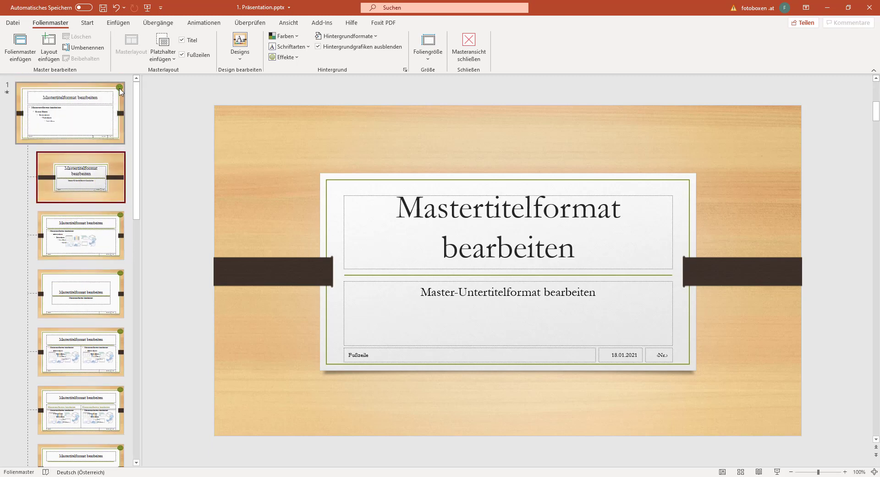
pyautogui.click(91, 136)
pyautogui.click(788, 134)
pyautogui.hotkey('ctrl', 'c')
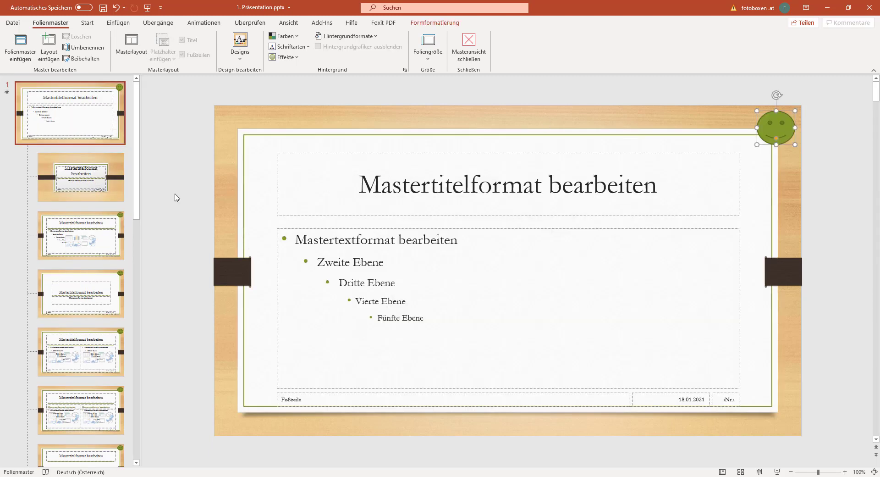
pyautogui.click(89, 198)
pyautogui.hotkey('ctrl', 'v')
pyautogui.click(274, 127)
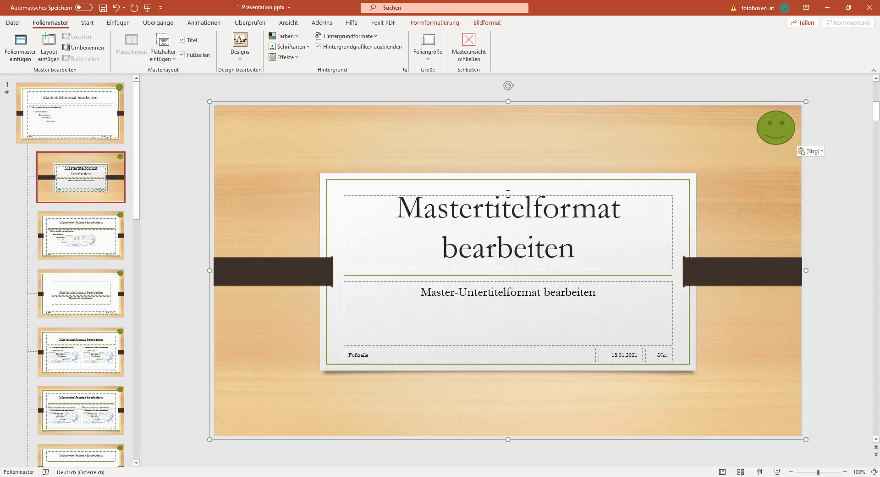
# Close master view and confirm the title and Programme slides both show the smiley
pyautogui.click(468, 46)
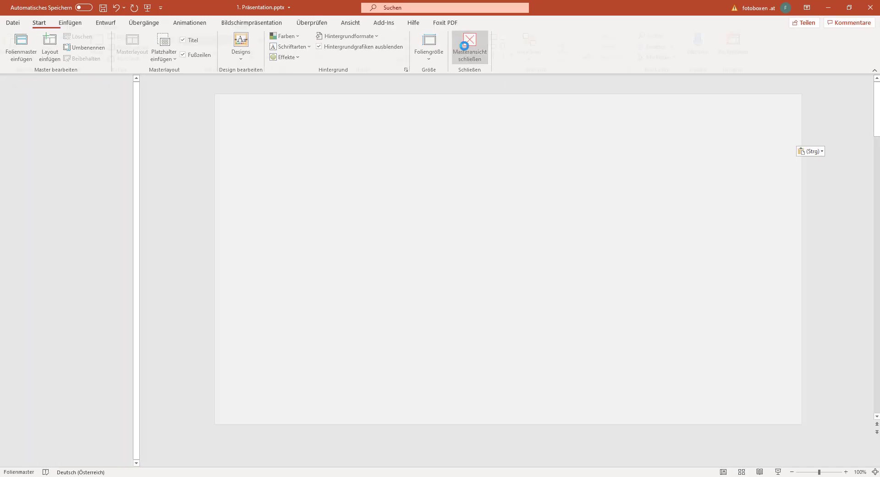
pyautogui.scroll(-2, 92, 192)
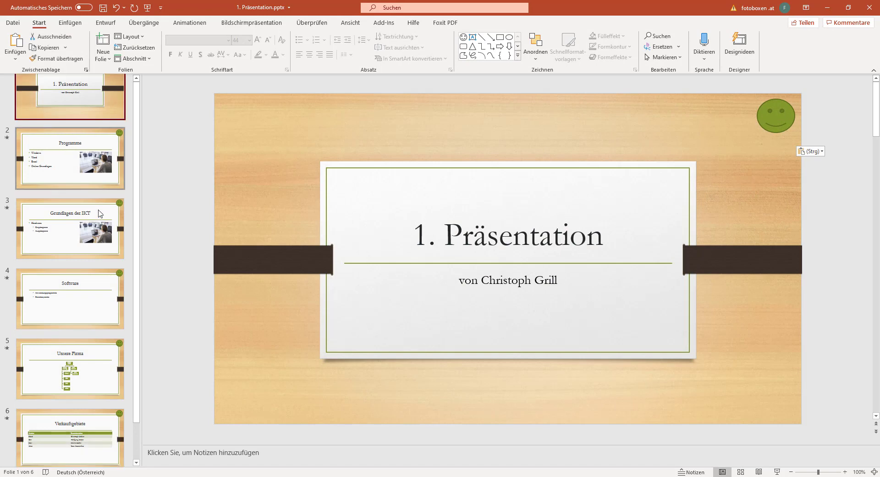
pyautogui.scroll(2, 100, 220)
pyautogui.click(97, 167)
pyautogui.click(97, 133)
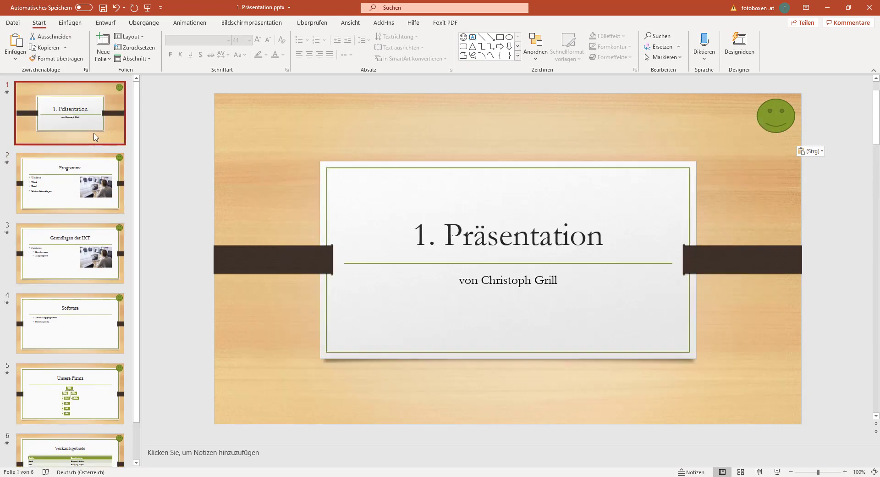
pyautogui.click(96, 173)
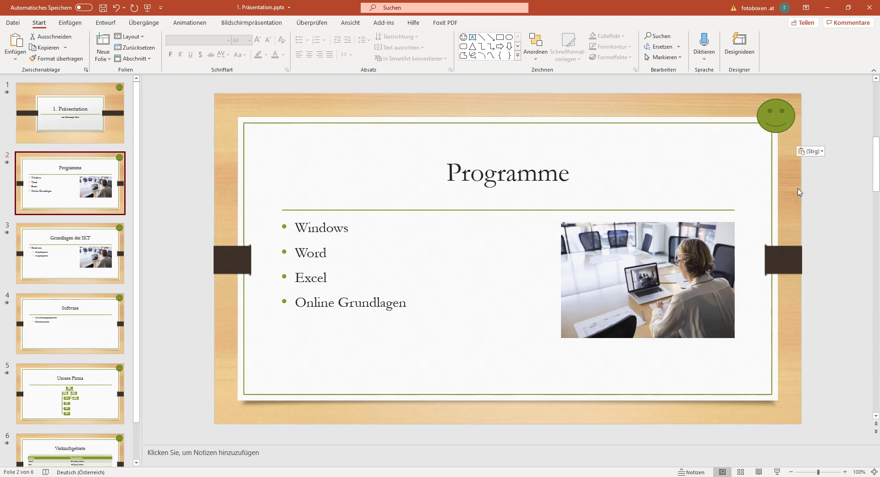
# Return to Grundlagen.pdf and scroll to the heading 'Die Funktionen für den Ausdruck' on page 3
pyautogui.hotkey('alt', 'Tab')
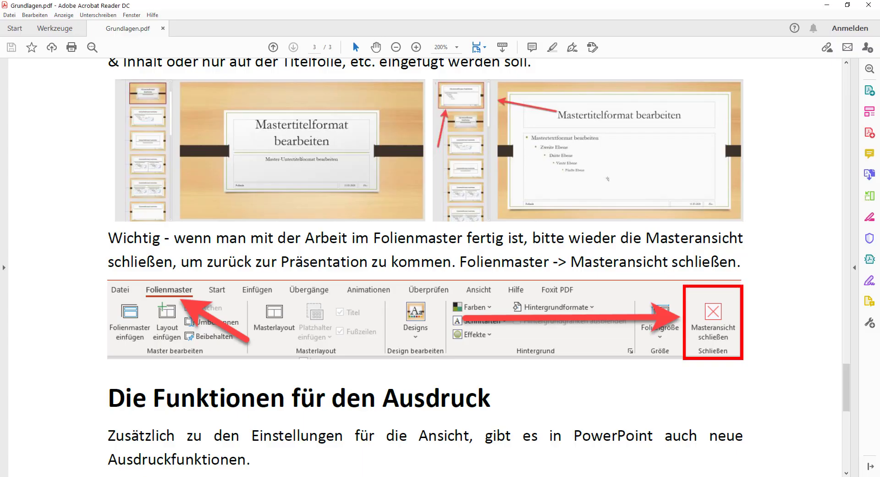
pyautogui.scroll(-5, 483, 320)
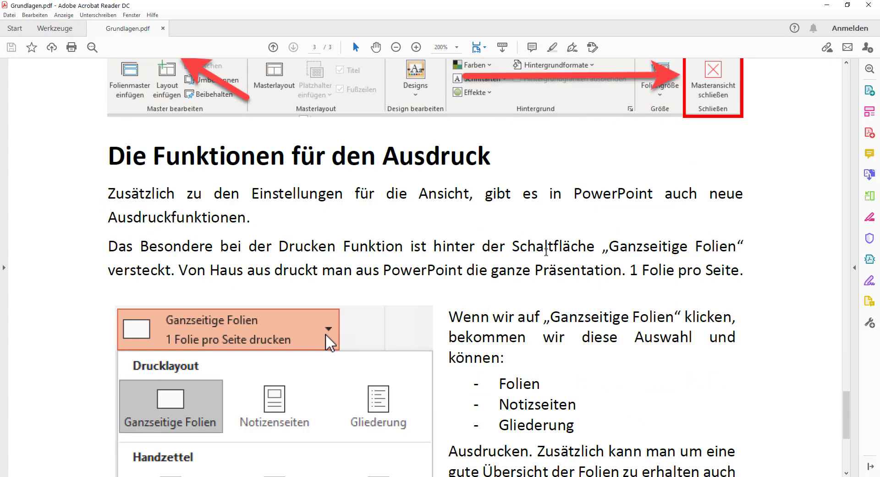
pyautogui.scroll(-1, 590, 297)
pyautogui.scroll(-1, 625, 277)
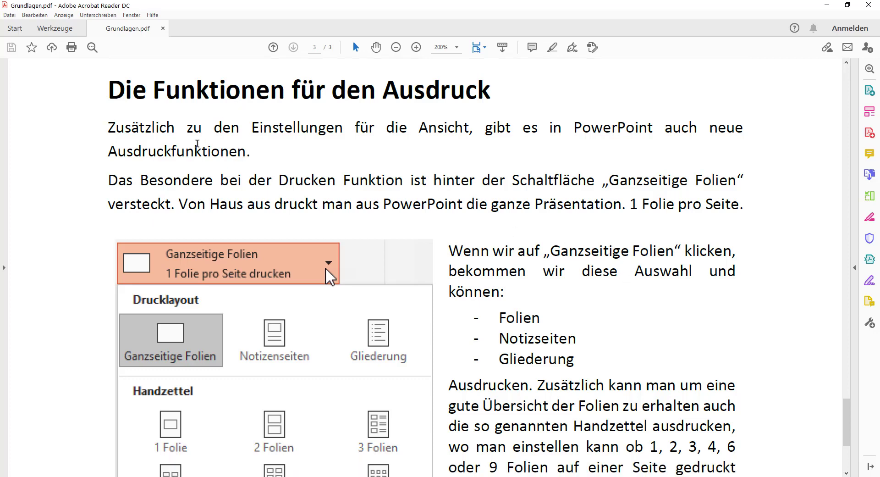
pyautogui.scroll(-2, 307, 138)
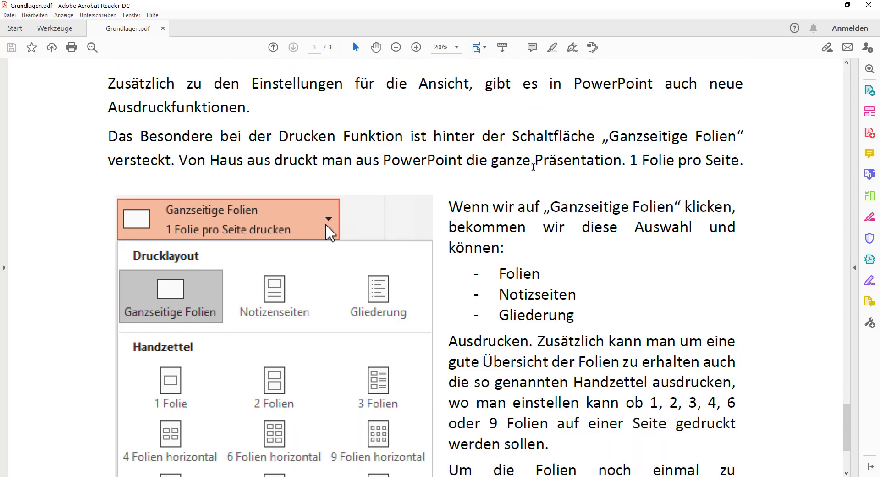
pyautogui.scroll(-1, 550, 196)
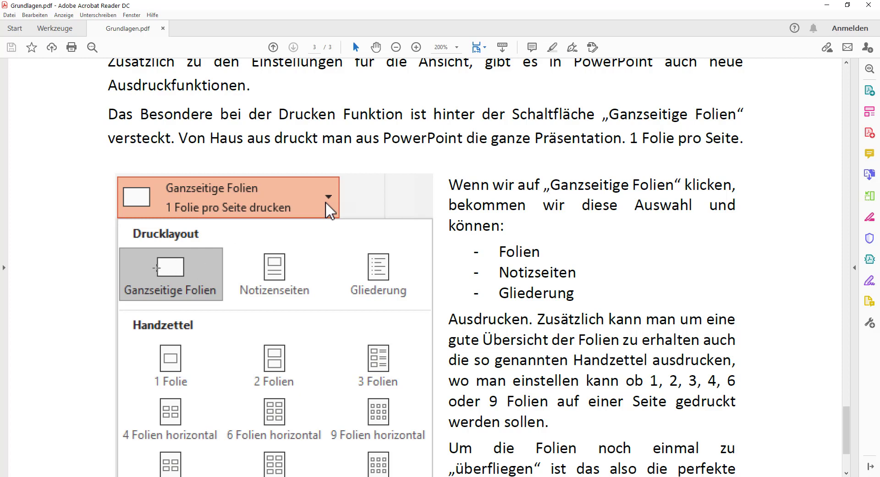
pyautogui.scroll(-3, 662, 306)
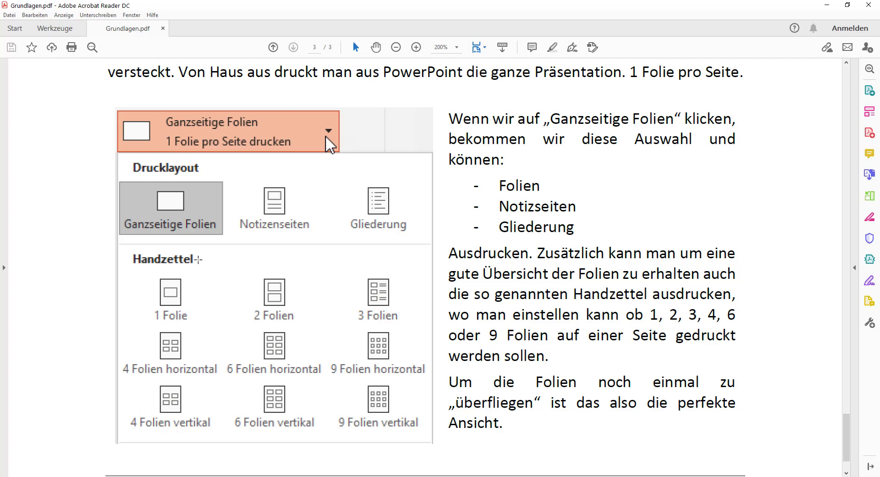
# Scroll Grundlagen.pdf down to the end of page 3 and its Handzettel footer line
pyautogui.scroll(-2, 348, 457)
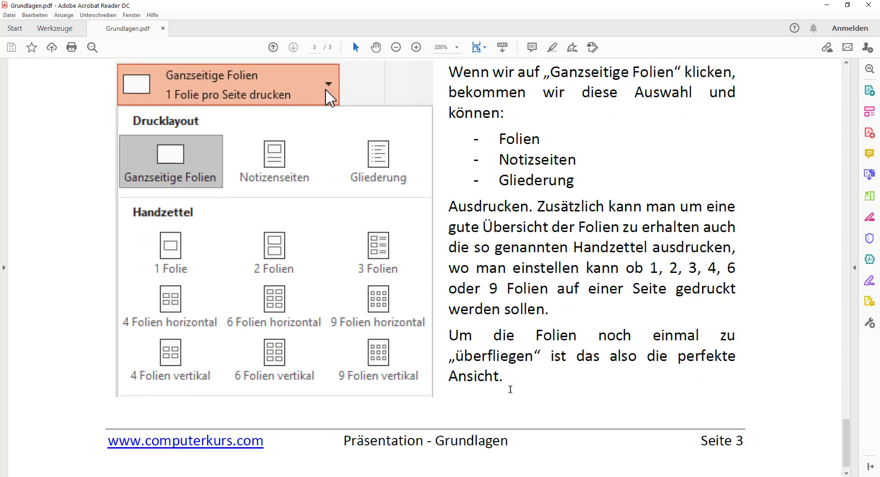
pyautogui.scroll(3, 510, 389)
pyautogui.scroll(2, 366, 275)
pyautogui.scroll(-2, 251, 182)
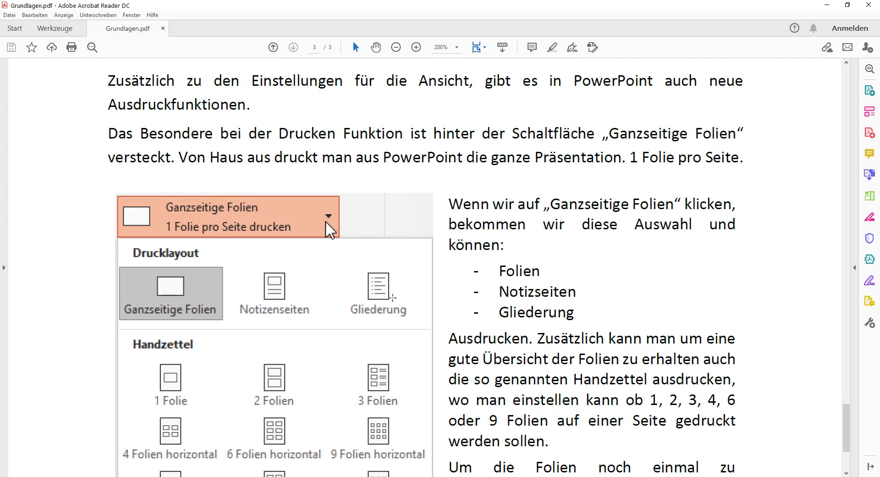
pyautogui.scroll(-3, 393, 298)
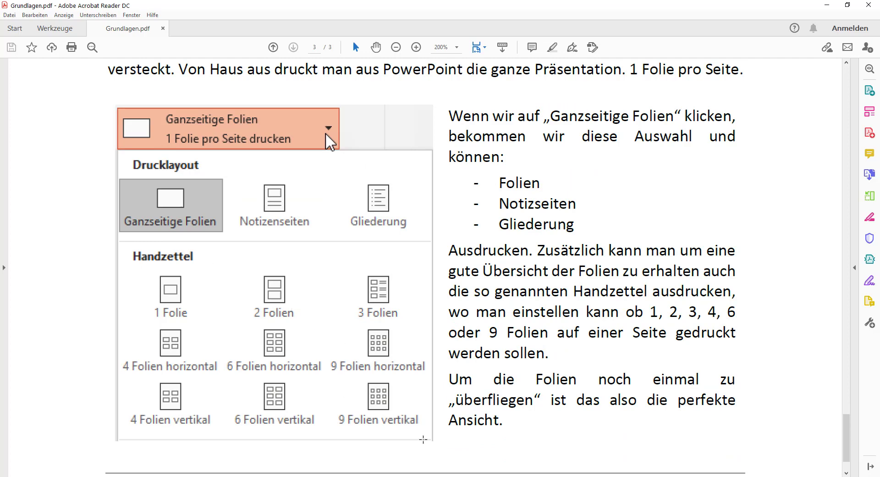
pyautogui.scroll(-2, 408, 435)
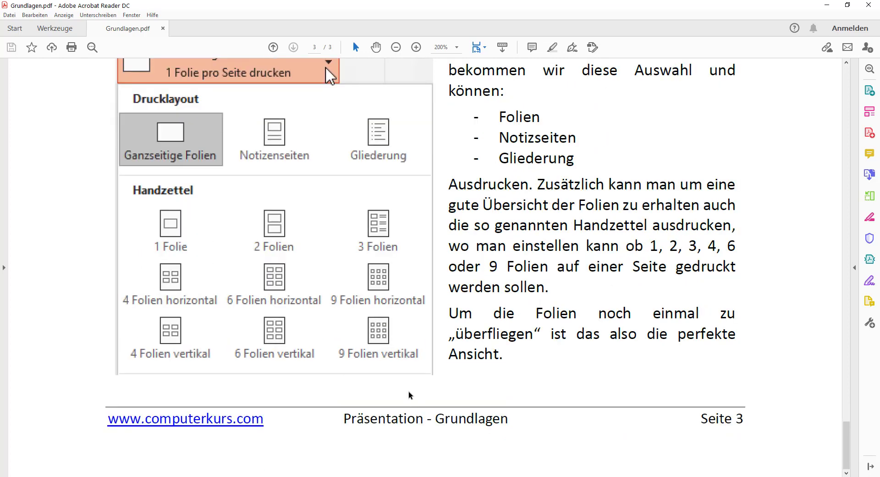